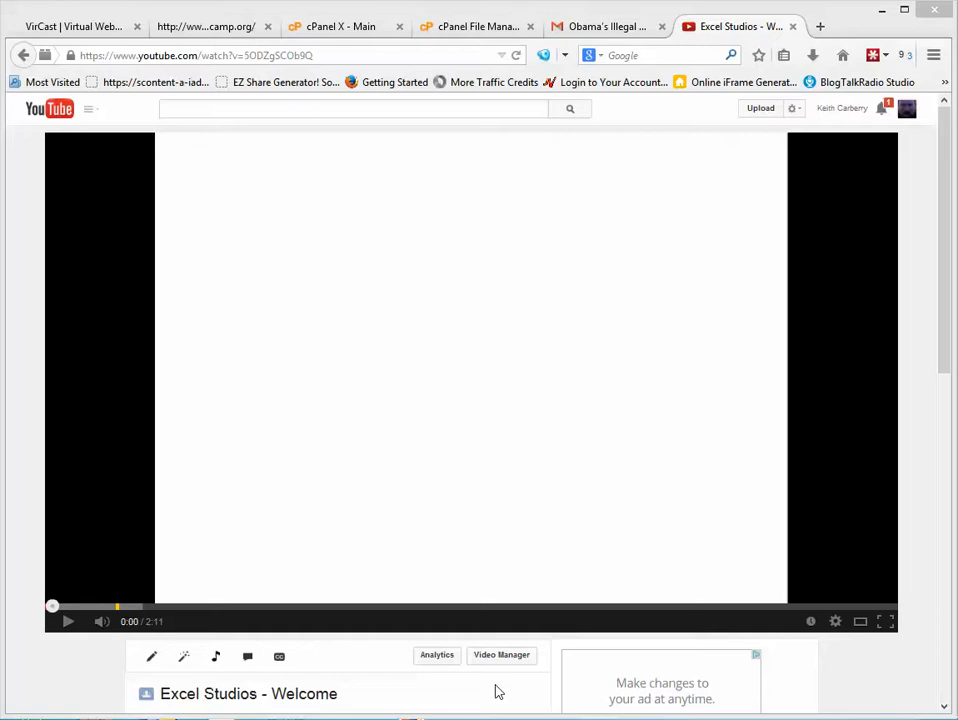
Play the Excel Studios - Welcome video with the volume raised and dismiss its advertisement overlay
{"action": "left_click", "coordinate": [66, 623]}
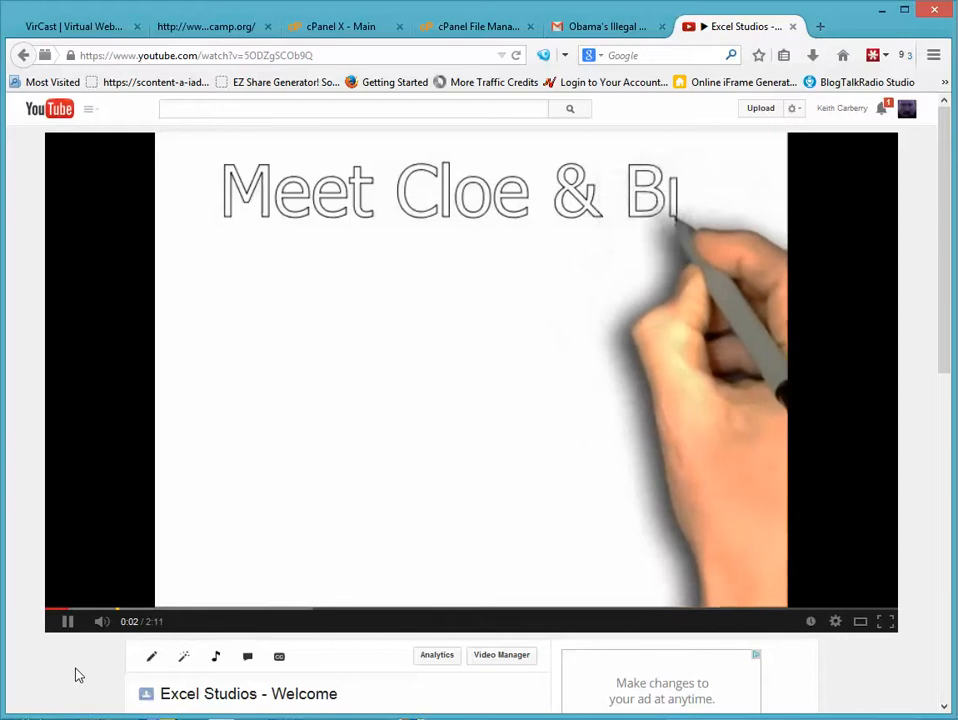
{"action": "key", "text": "XF86AudioRaiseVolume"}
{"action": "key", "text": "XF86AudioRaiseVolume"}
{"action": "key", "text": "XF86AudioRaiseVolume"}
{"action": "key", "text": "XF86AudioRaiseVolume"}
{"action": "key", "text": "XF86AudioRaiseVolume"}
{"action": "key", "text": "XF86AudioRaiseVolume"}
{"action": "key", "text": "XF86AudioRaiseVolume"}
{"action": "key", "text": "XF86AudioRaiseVolume"}
{"action": "key", "text": "XF86AudioRaiseVolume"}
{"action": "key", "text": "XF86AudioRaiseVolume"}
{"action": "key", "text": "XF86AudioRaiseVolume"}
{"action": "key", "text": "XF86AudioRaiseVolume"}
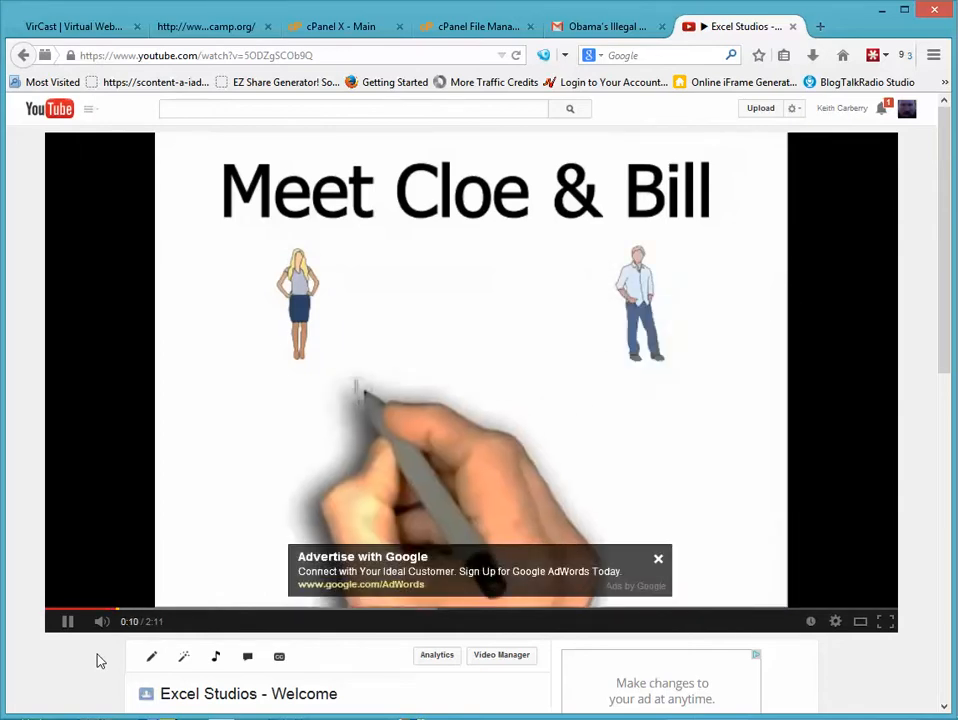
{"action": "left_click", "coordinate": [658, 559]}
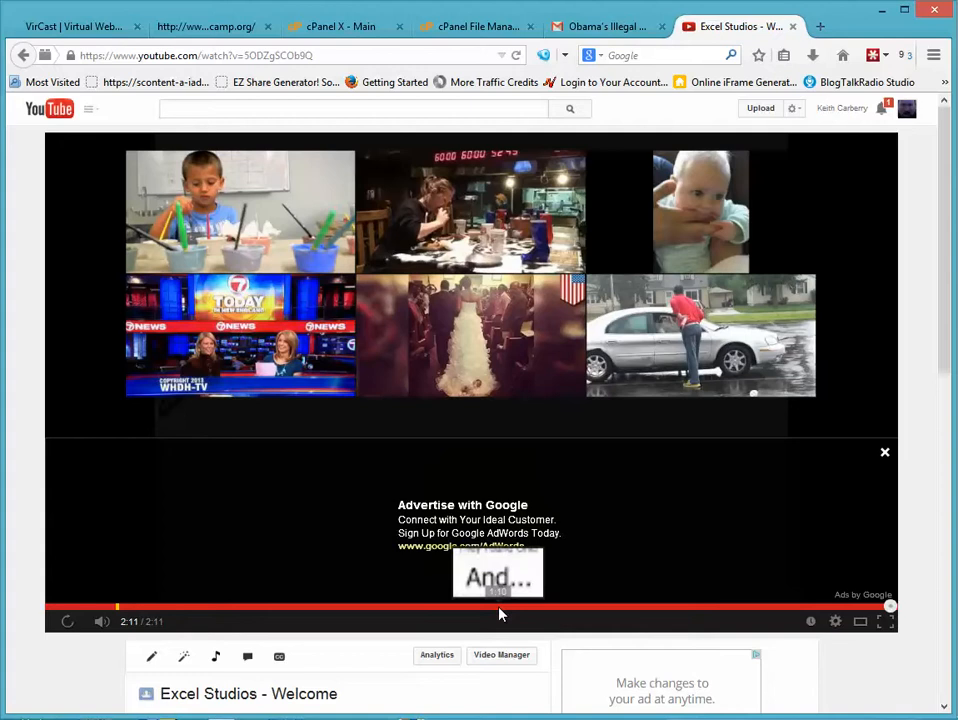
{"action": "left_click", "coordinate": [498, 606]}
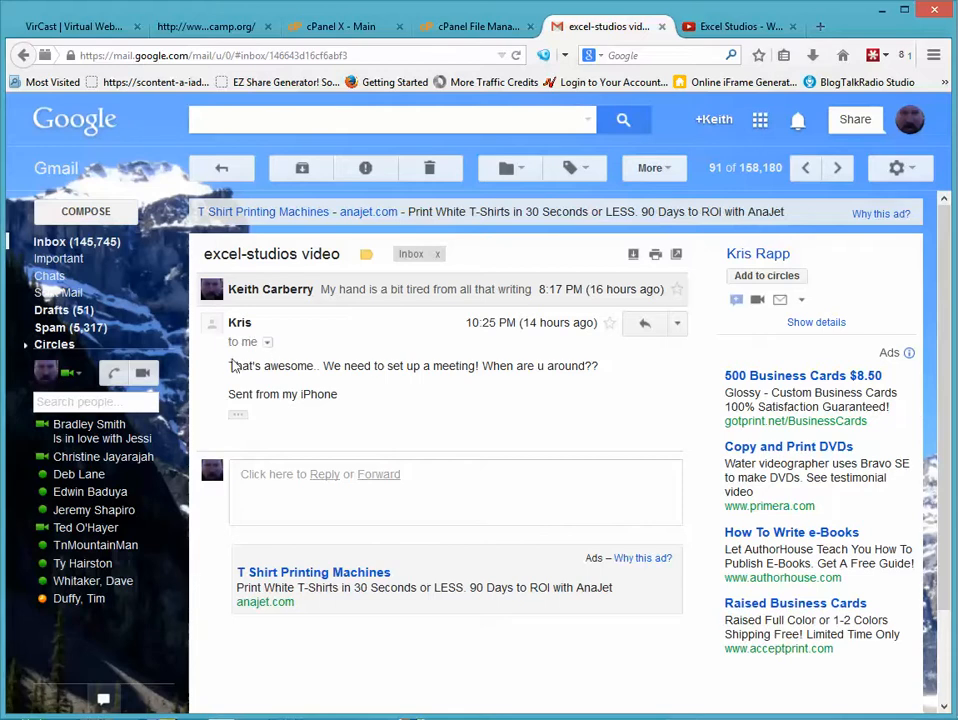
Expand the quoted original message in the excel-studios video email and read through the thread
{"action": "left_click", "coordinate": [237, 415]}
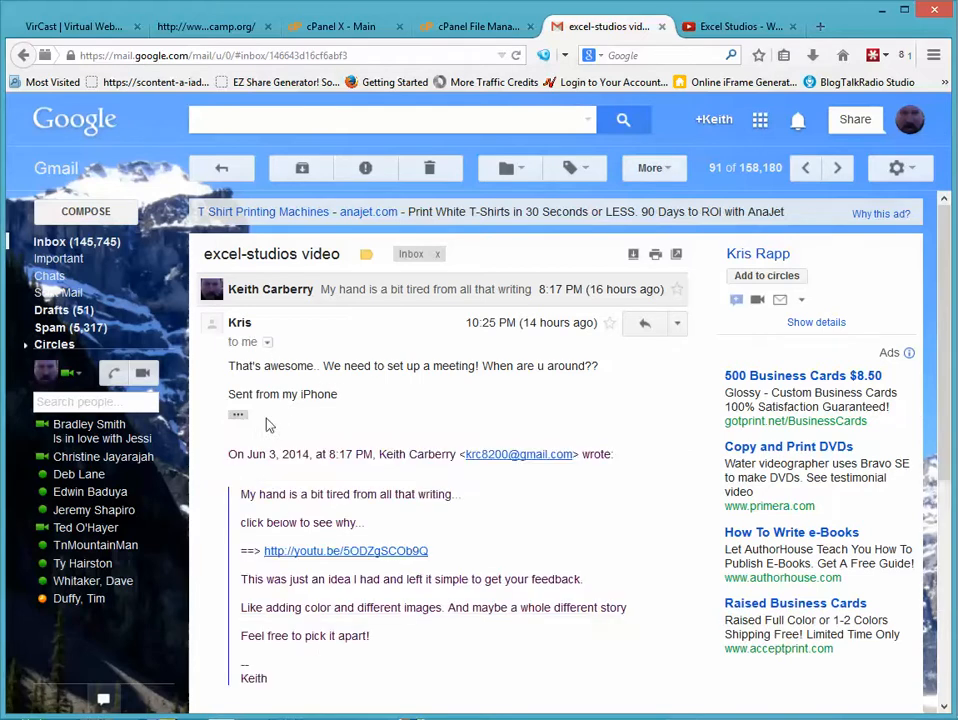
{"action": "scroll", "coordinate": [445, 420], "scroll_direction": "down", "scroll_amount": 3}
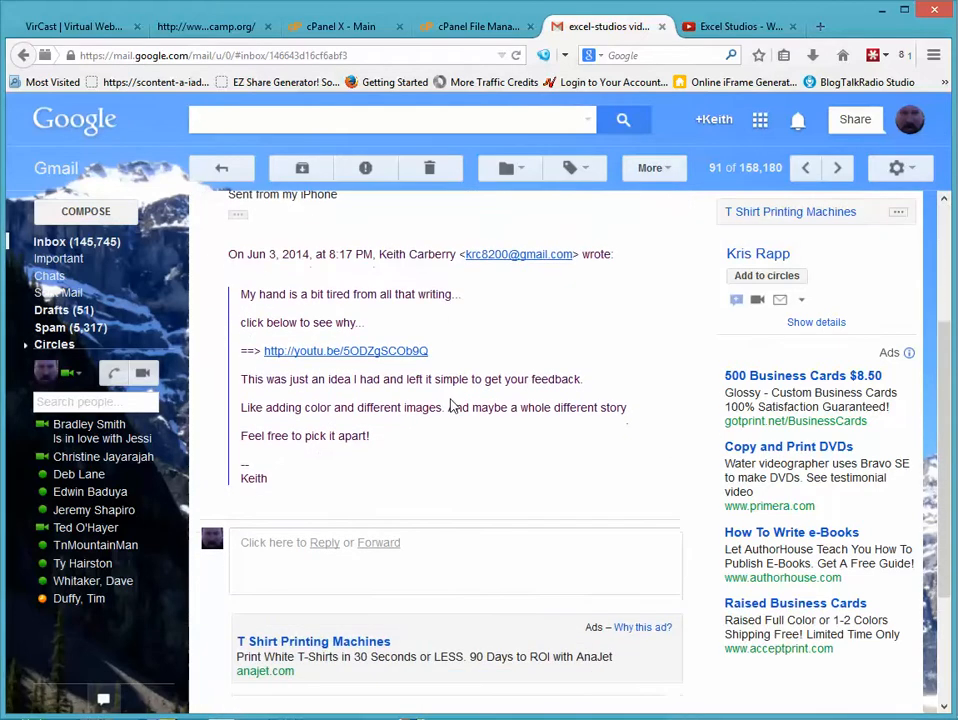
{"action": "scroll", "coordinate": [450, 405], "scroll_direction": "down", "scroll_amount": 1}
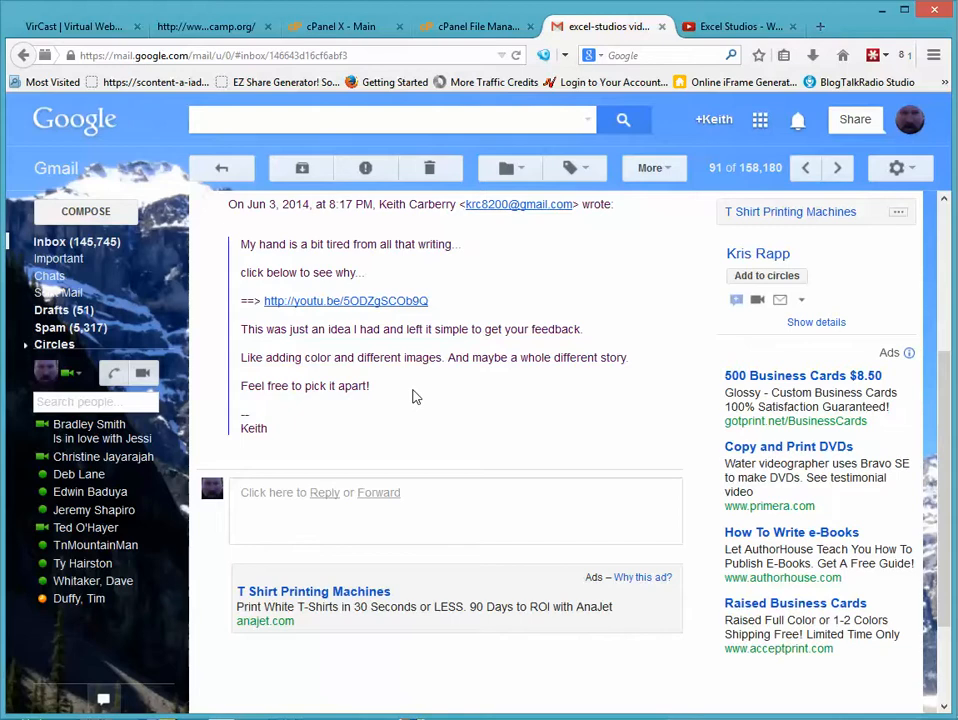
{"action": "scroll", "coordinate": [423, 387], "scroll_direction": "up", "scroll_amount": 3}
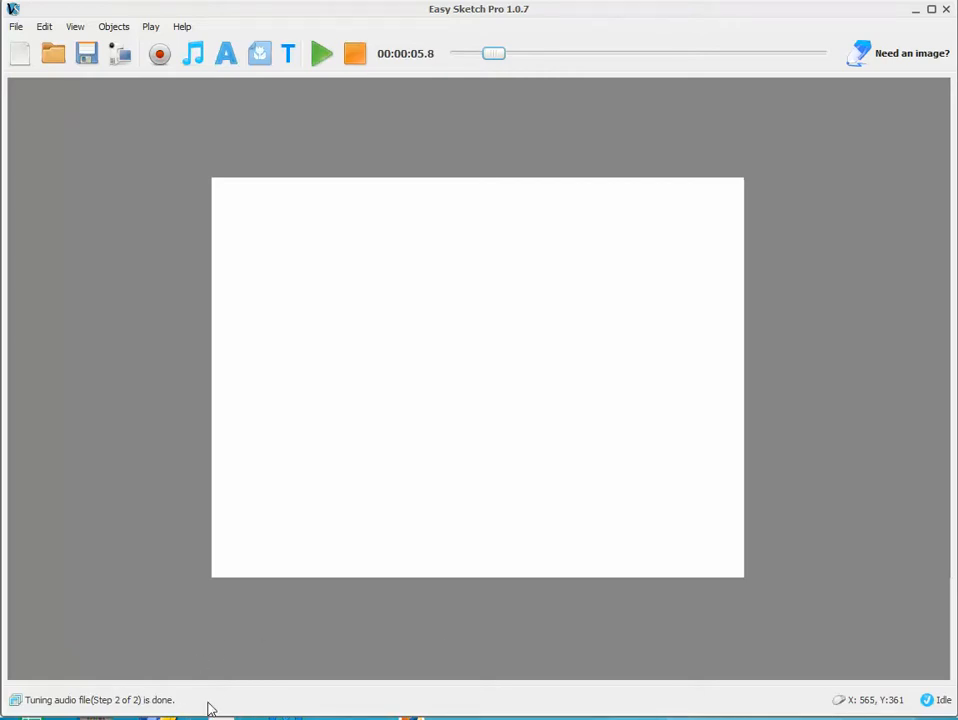
Reposition the blank Notepad window and write the heading "Problem..." followed by a blank line
{"action": "left_click", "coordinate": [24, 58]}
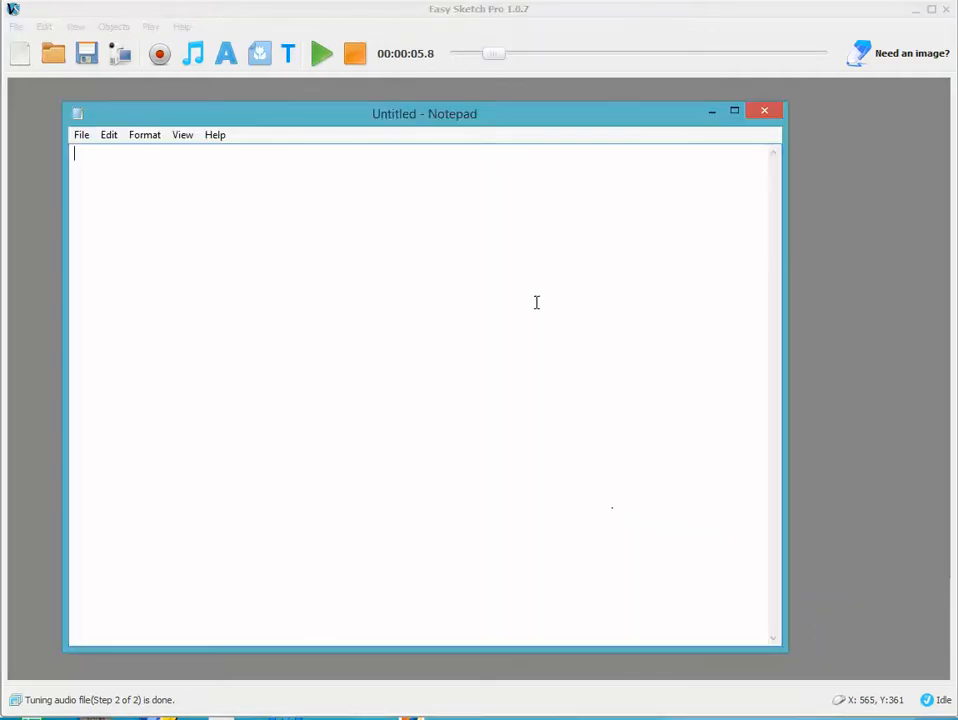
{"action": "left_click_drag", "start_coordinate": [352, 116], "coordinate": [394, 105]}
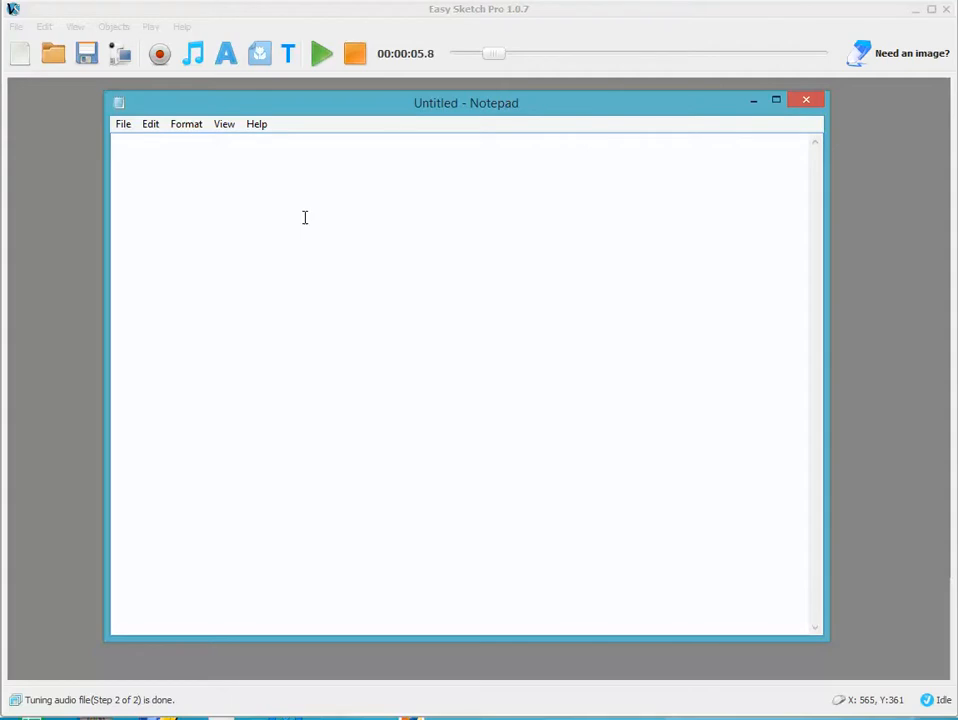
{"action": "type", "text": "Problem..."}
{"action": "key", "text": "Return"}
{"action": "key", "text": "Return"}
{"action": "type", "text": "Go to the best"}
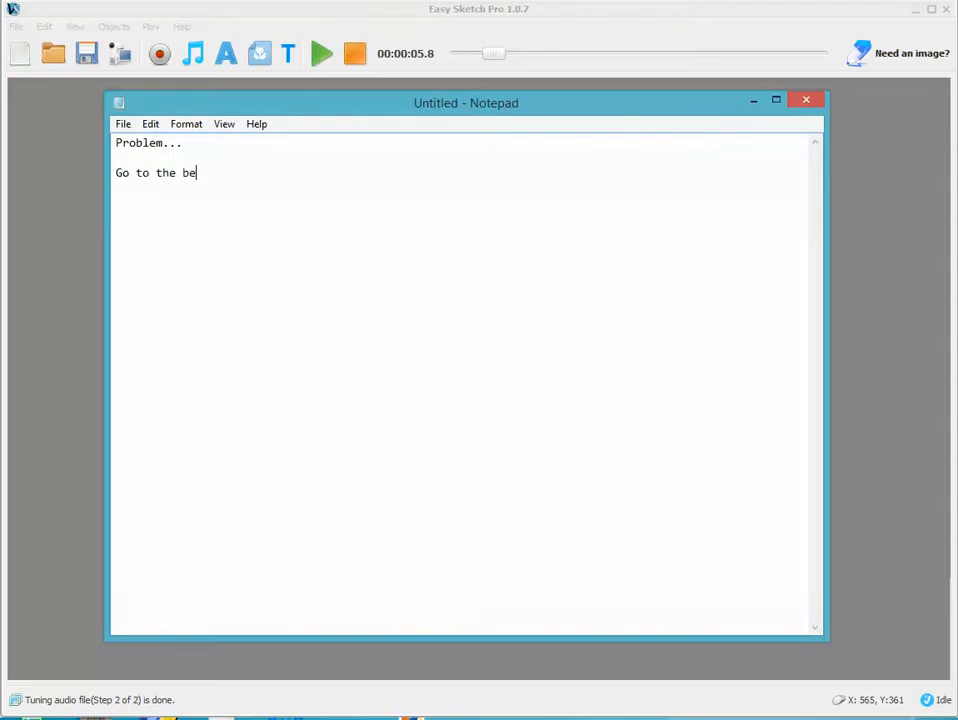
{"action": "key", "text": "BackSpace"}
{"action": "key", "text": "BackSpace"}
{"action": "key", "text": "BackSpace"}
{"action": "key", "text": "BackSpace"}
{"action": "key", "text": "BackSpace"}
{"action": "key", "text": "BackSpace"}
{"action": "key", "text": "BackSpace"}
{"action": "key", "text": "BackSpace"}
{"action": "key", "text": "BackSpace"}
{"action": "key", "text": "BackSpace"}
{"action": "key", "text": "BackSpace"}
{"action": "key", "text": "BackSpace"}
{"action": "key", "text": "BackSpace"}
{"action": "key", "text": "BackSpace"}
{"action": "key", "text": "BackSpace"}
Add the lines "Teeth whitening" and "Seeing a specialist to solve your teeth whitening is the goal", separated by a blank line
{"action": "type", "text": "Teeth whitening"}
{"action": "key", "text": "Return"}
{"action": "key", "text": "Return"}
{"action": "type", "text": "Seei"}
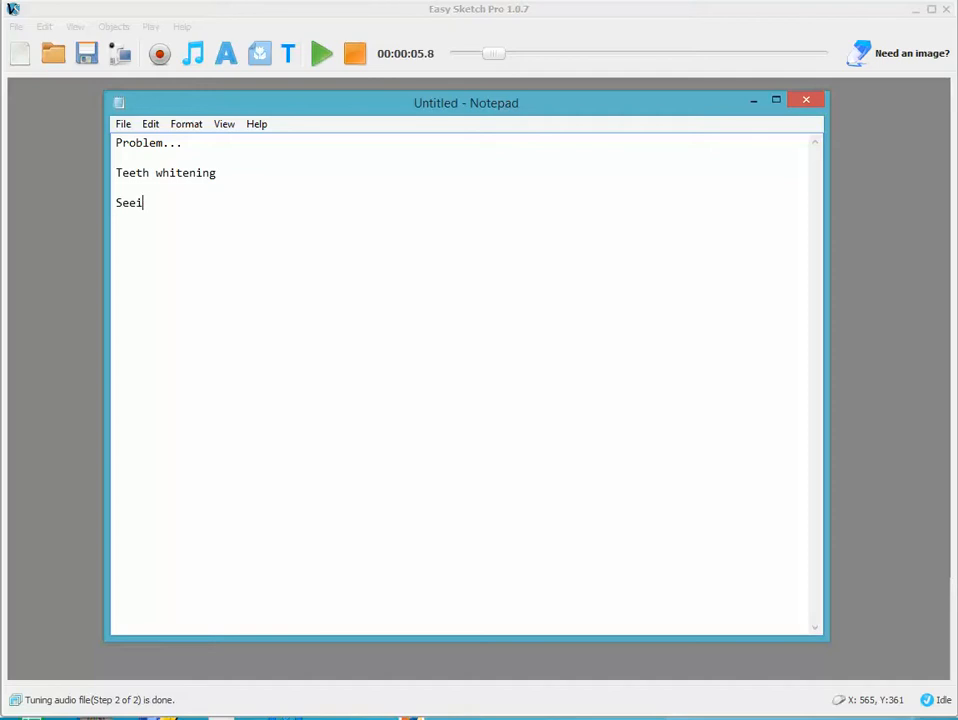
{"action": "type", "text": "ng a specialist t"}
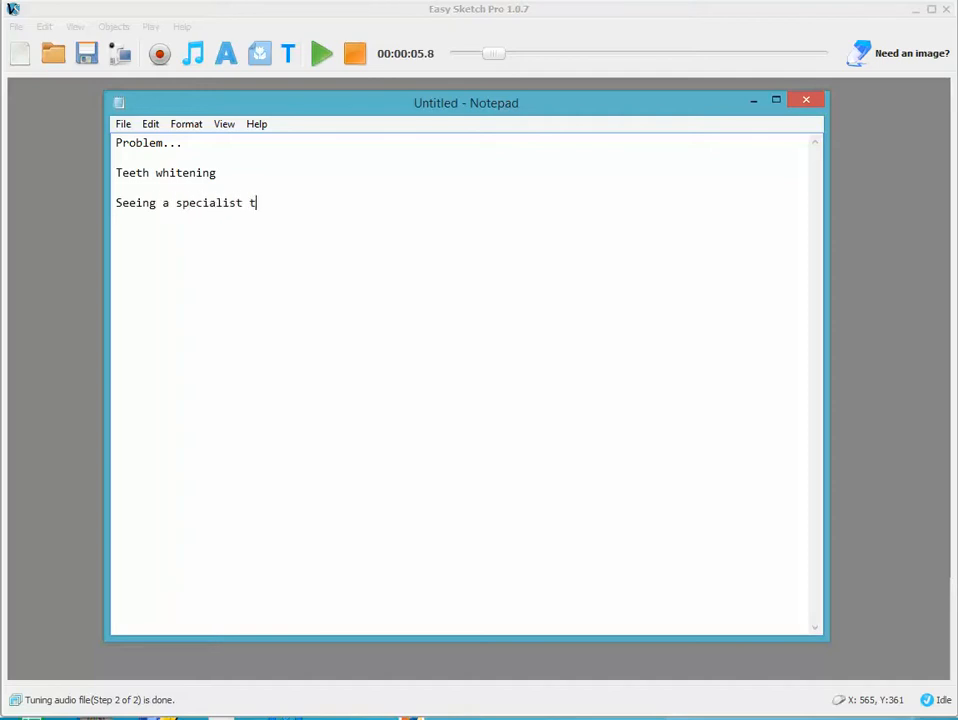
{"action": "type", "text": "o solve your tee"}
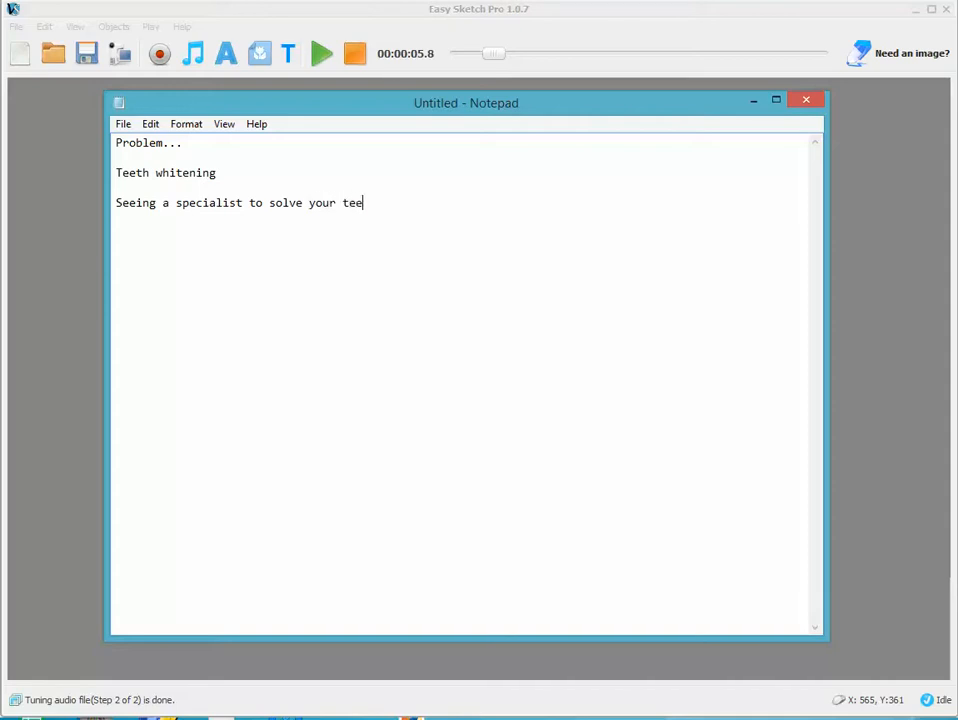
{"action": "type", "text": "th whitening is "}
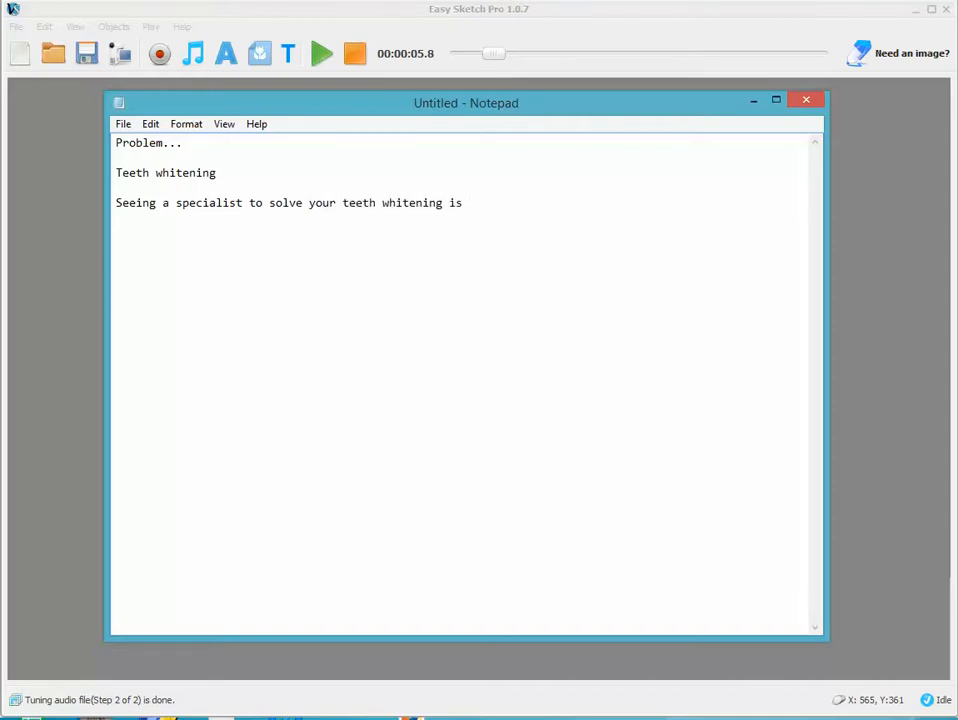
{"action": "type", "text": "the goal"}
Add the heading "The Story." and, below it, a line reading "Meet" with the female character's full name and "......"
{"action": "key", "text": "Return"}
{"action": "key", "text": "Return"}
{"action": "type", "text": "The Story."}
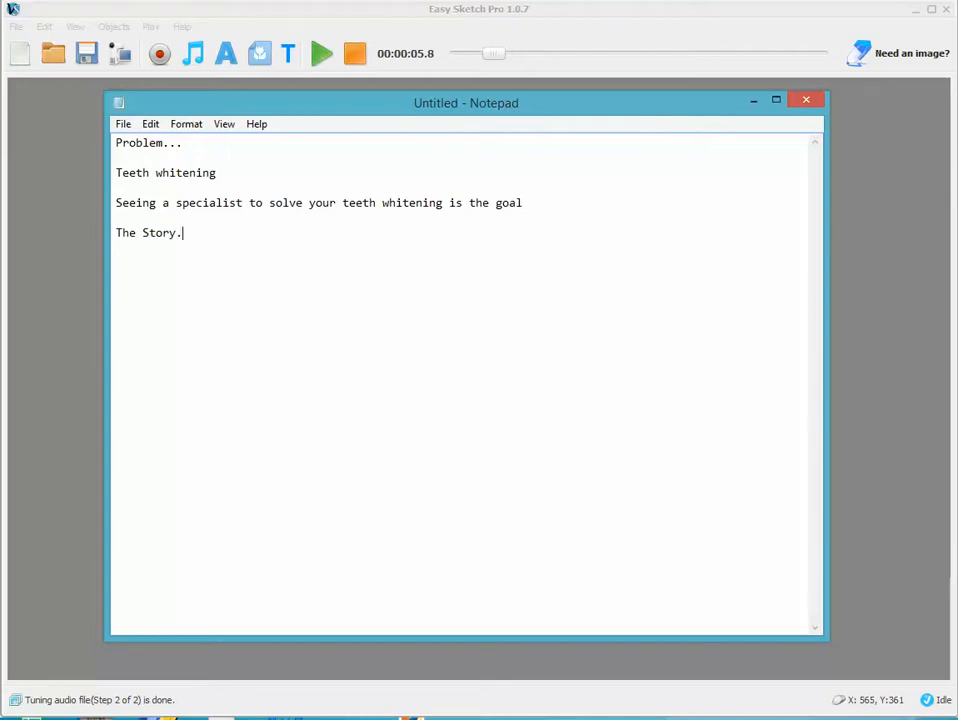
{"action": "key", "text": "Return"}
{"action": "key", "text": "Return"}
{"action": "type", "text": "Meet Mary Jane"}
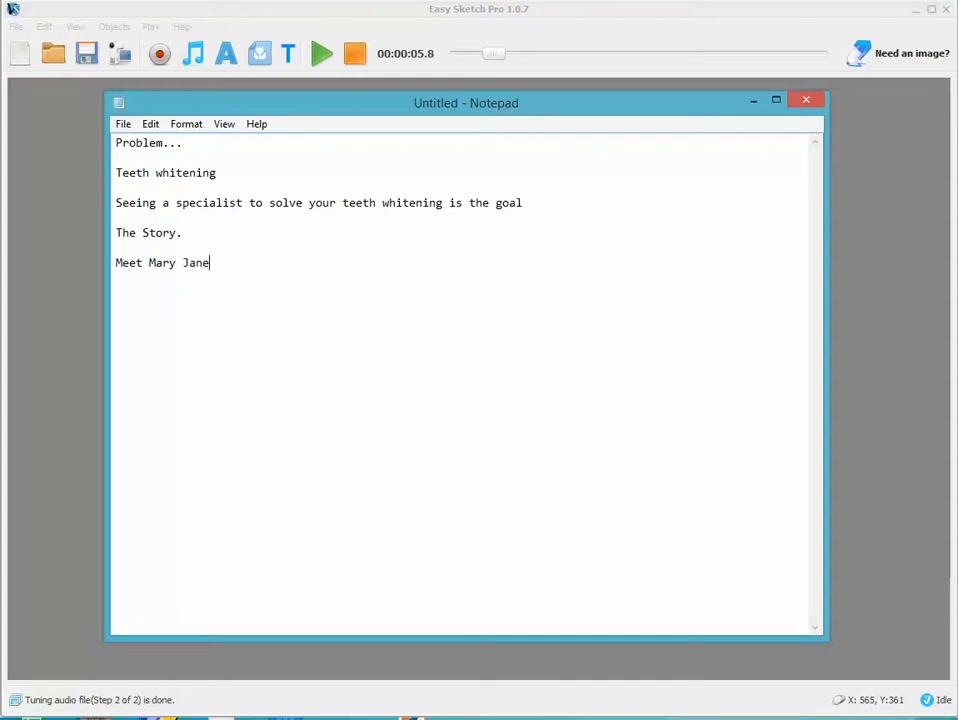
{"action": "type", "text": "......"}
Add the story line "She went to her Family dentist and saw that he also whitens teeth!" below a blank line
{"action": "key", "text": "Return"}
{"action": "key", "text": "Return"}
{"action": "type", "text": "She went to her Fami"}
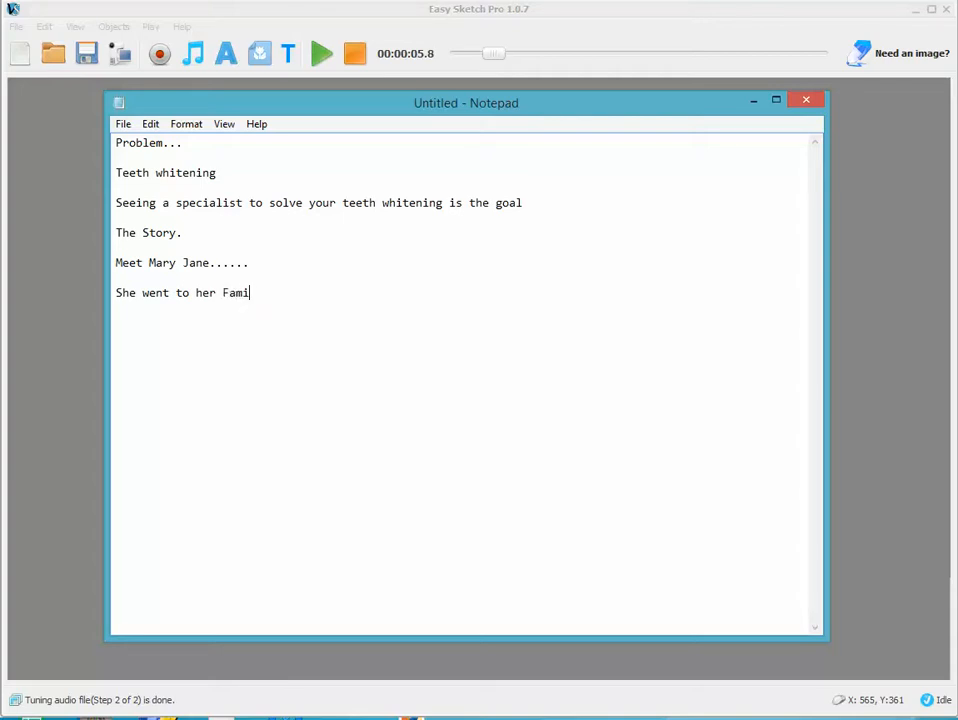
{"action": "type", "text": "ly dentist and"}
{"action": "type", "text": " sau"}
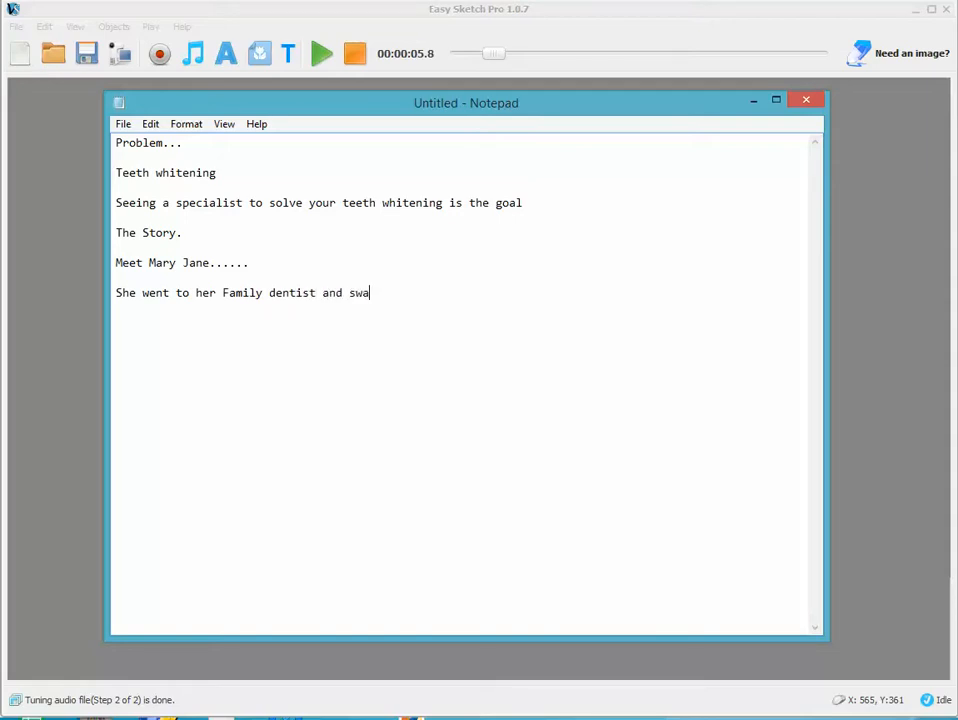
{"action": "key", "text": "BackSpace"}
{"action": "type", "text": "w that he also c"}
{"action": "key", "text": "BackSpace"}
{"action": "type", "text": "whitens "}
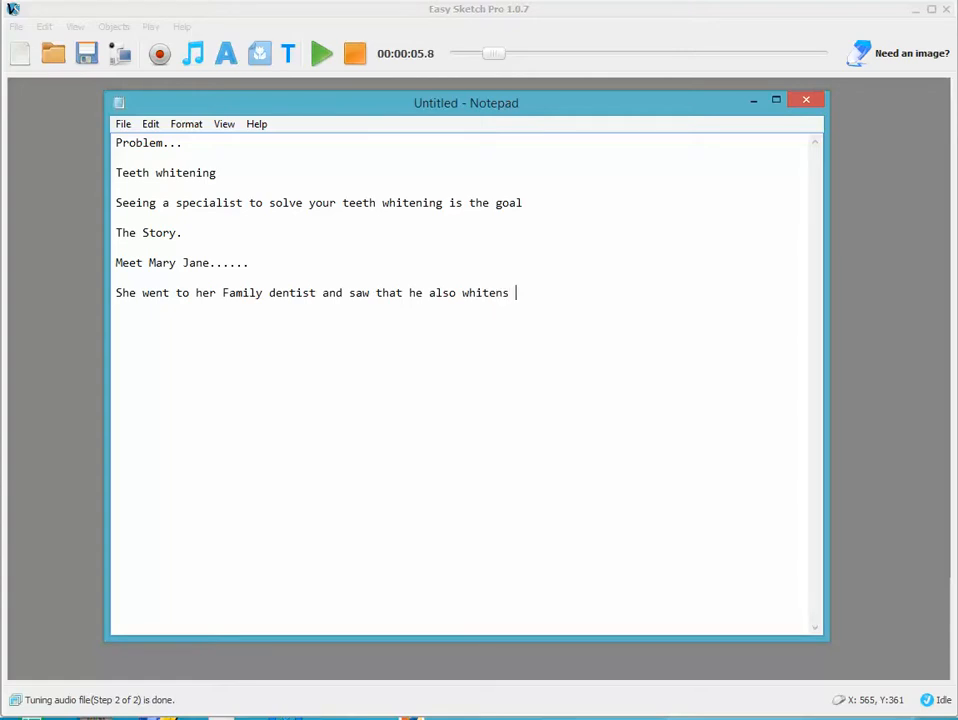
{"action": "type", "text": "teeth!"}
Add a separate line with the character's name followed by "LOVED That idea."
{"action": "key", "text": "Return"}
{"action": "key", "text": "Return"}
{"action": "type", "text": "Mary Jane LOVED"}
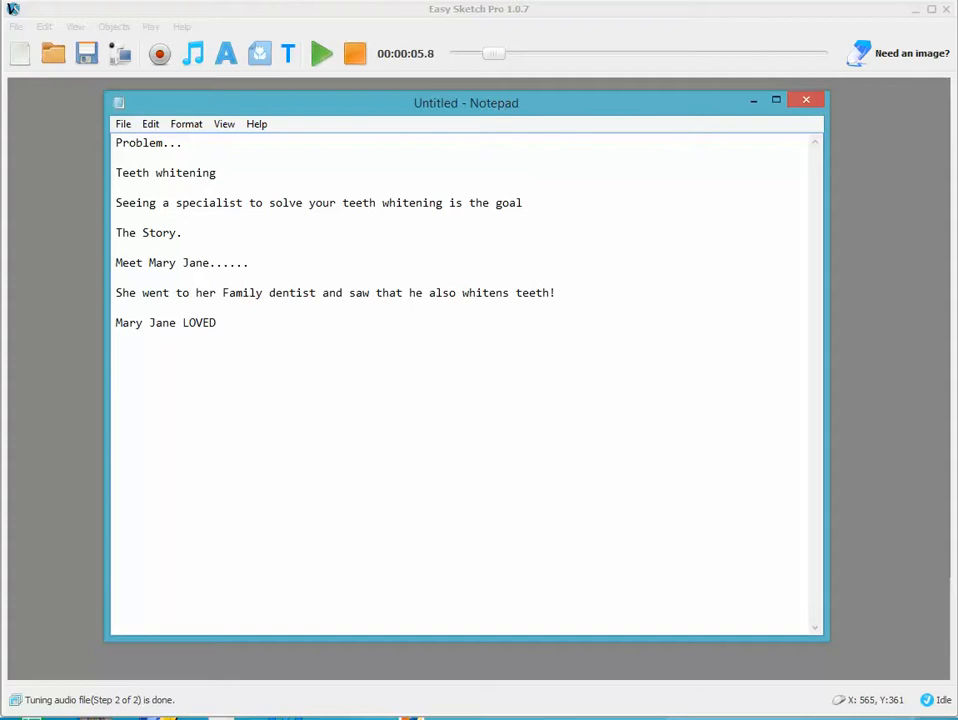
{"action": "type", "text": " That idea."}
Add the story line "The Appointment to whitten her teeth was made" below a blank line
{"action": "key", "text": "Return"}
{"action": "key", "text": "Return"}
{"action": "type", "text": "S"}
{"action": "key", "text": "BackSpace"}
{"action": "type", "text": "The Appoin"}
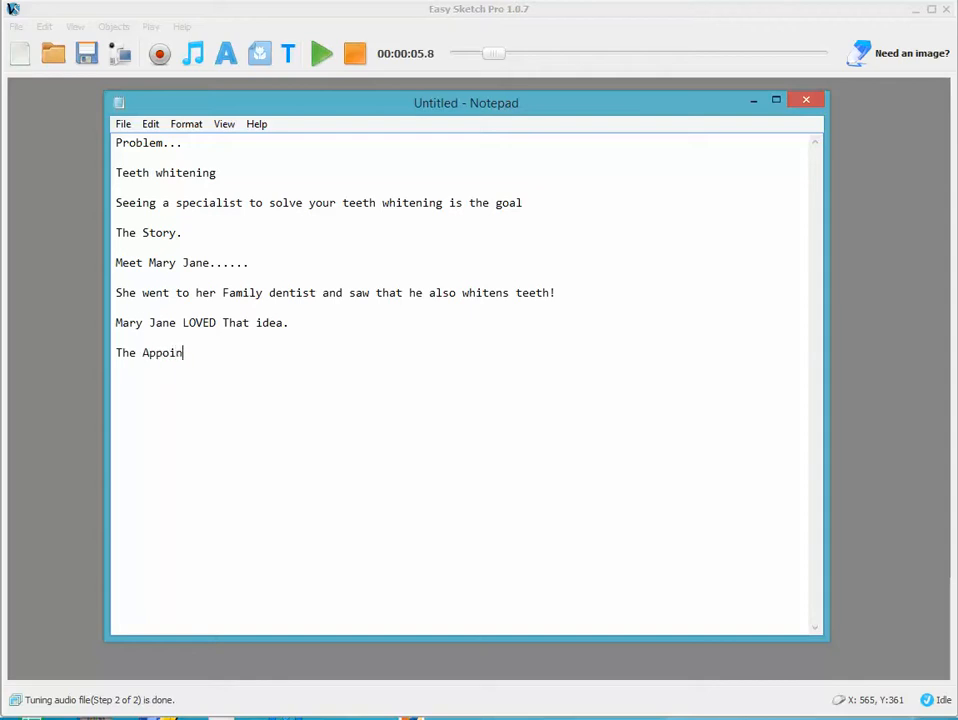
{"action": "type", "text": "tment to whiten"}
{"action": "key", "text": "BackSpace"}
{"action": "key", "text": "BackSpace"}
{"action": "type", "text": "ten "}
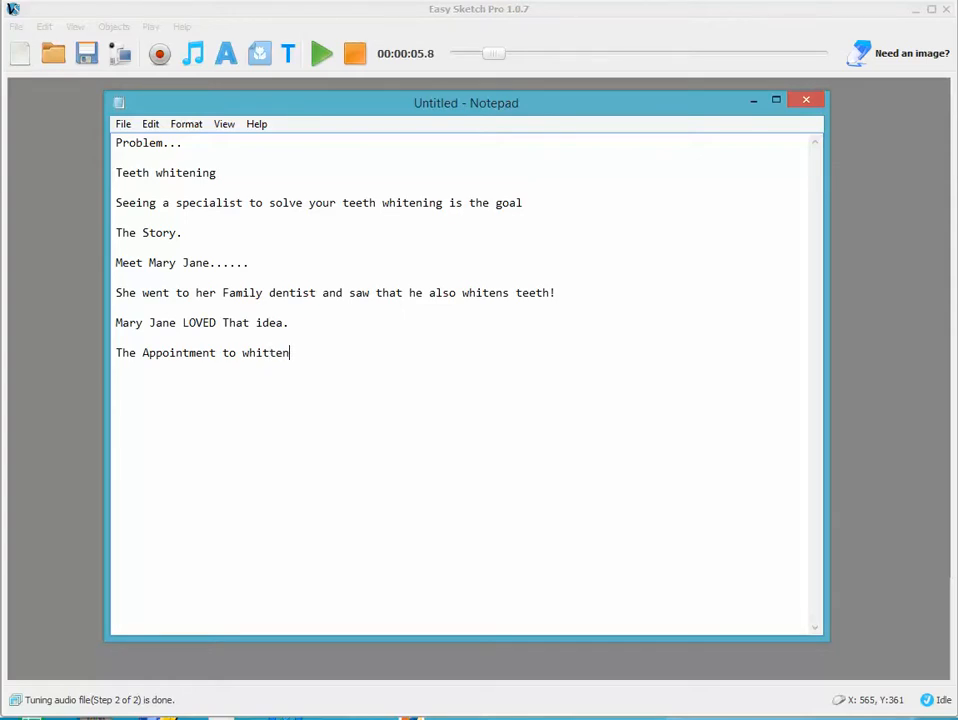
{"action": "type", "text": "her teeth was made"}
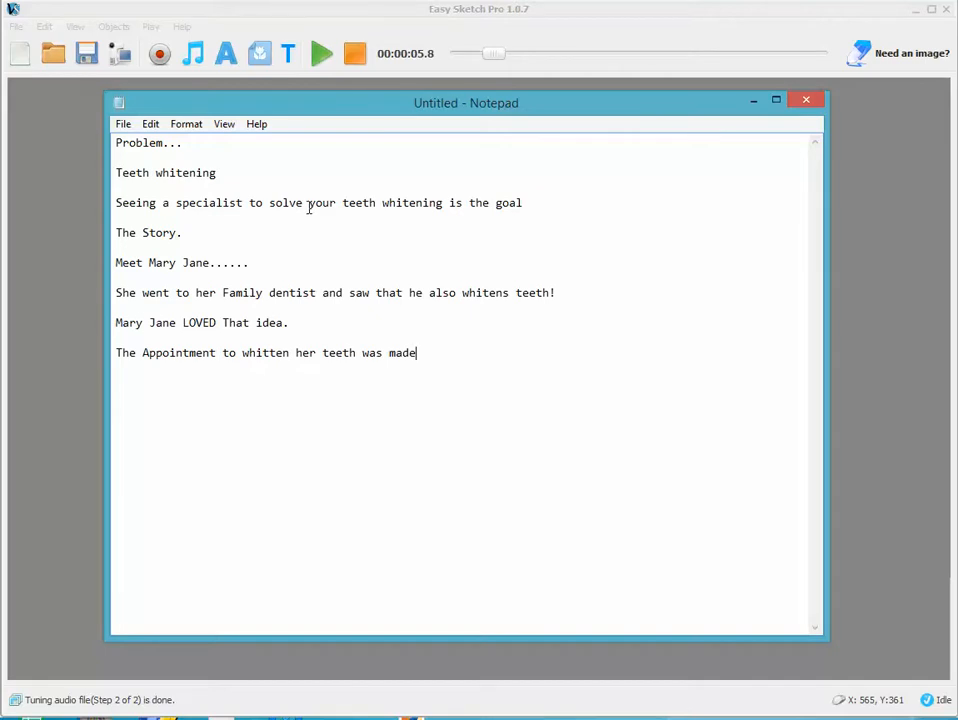
Respell "whitens" as "whittens" in the dentist line and append "image of Calendar"? with the quotation marks to the appointment line
{"action": "left_click", "coordinate": [491, 294]}
{"action": "type", "text": "t"}
{"action": "left_click", "coordinate": [436, 356]}
{"action": "type", "text": "\"image"}
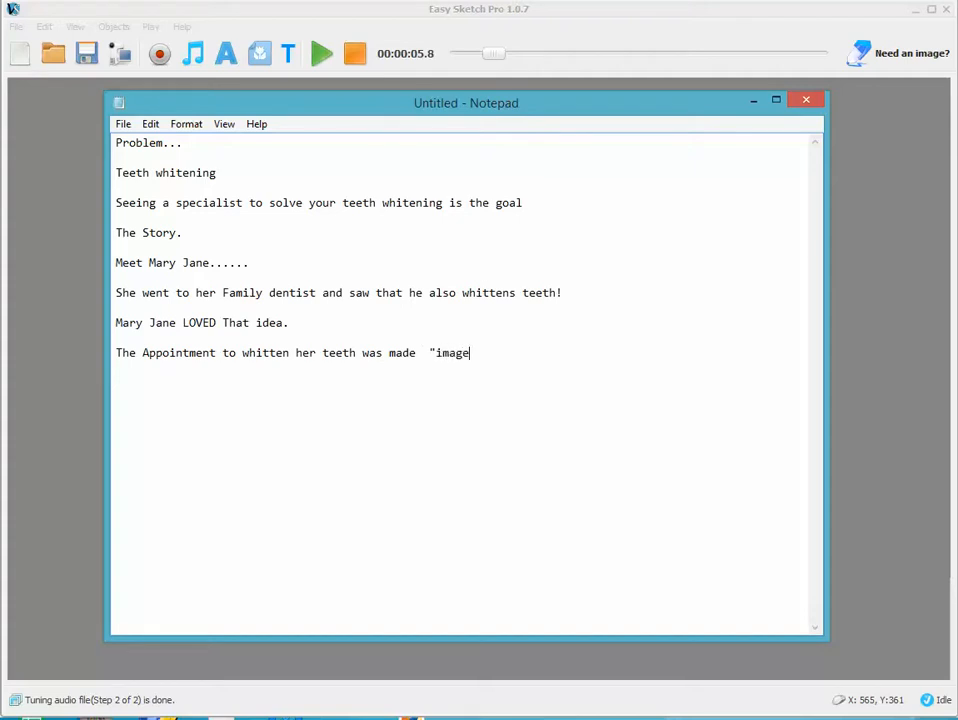
{"action": "type", "text": " of Calendar\"?"}
Append the quoted note "image of ad" to the end of the Family dentist line
{"action": "left_click", "coordinate": [573, 294]}
{"action": "type", "text": "\"image of "}
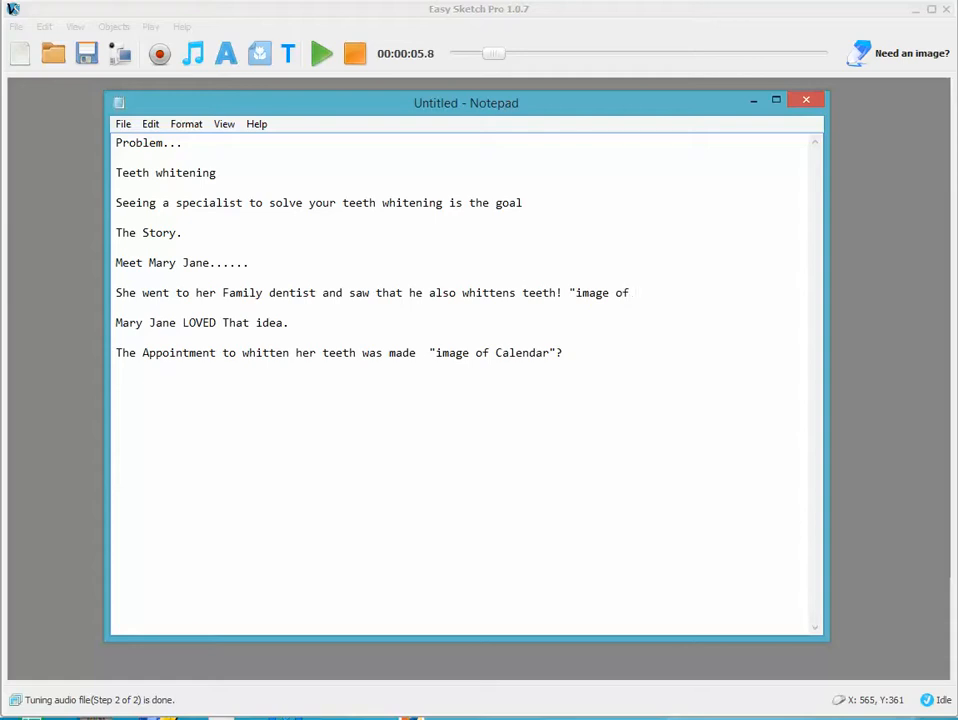
{"action": "type", "text": "ad\""}
Below the appointment line, add "This laser whittening service is a 1 day process" without a closing period
{"action": "left_click", "coordinate": [609, 358]}
{"action": "key", "text": "Return"}
{"action": "key", "text": "Return"}
{"action": "type", "text": "This service"}
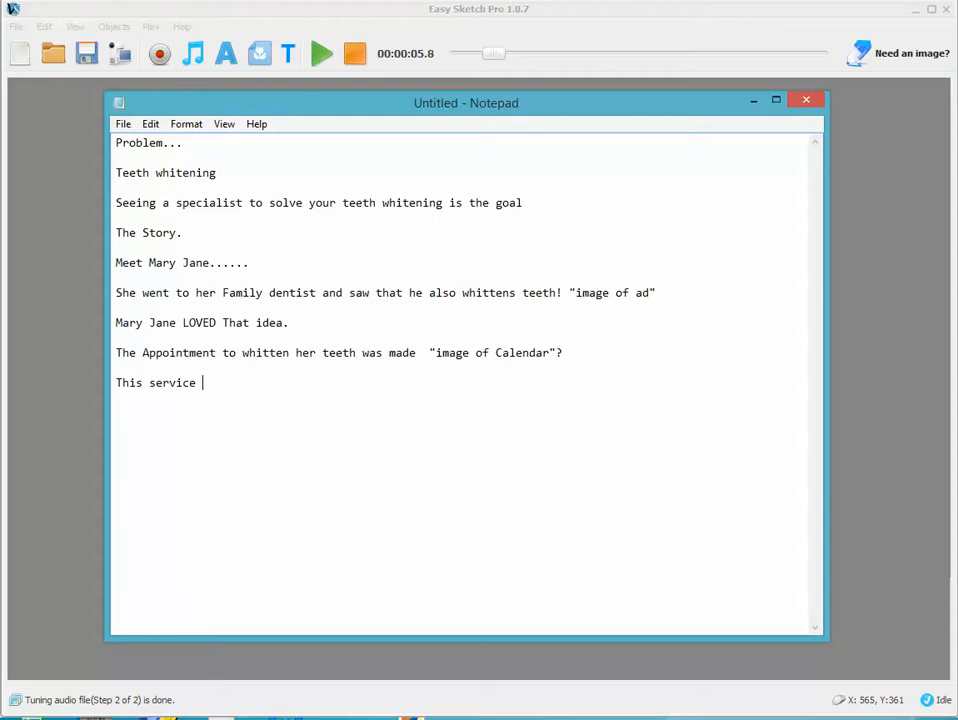
{"action": "key", "text": "BackSpace"}
{"action": "key", "text": "BackSpace"}
{"action": "key", "text": "BackSpace"}
{"action": "key", "text": "BackSpace"}
{"action": "key", "text": "BackSpace"}
{"action": "key", "text": "BackSpace"}
{"action": "key", "text": "BackSpace"}
{"action": "key", "text": "BackSpace"}
{"action": "type", "text": "laser whittening ser"}
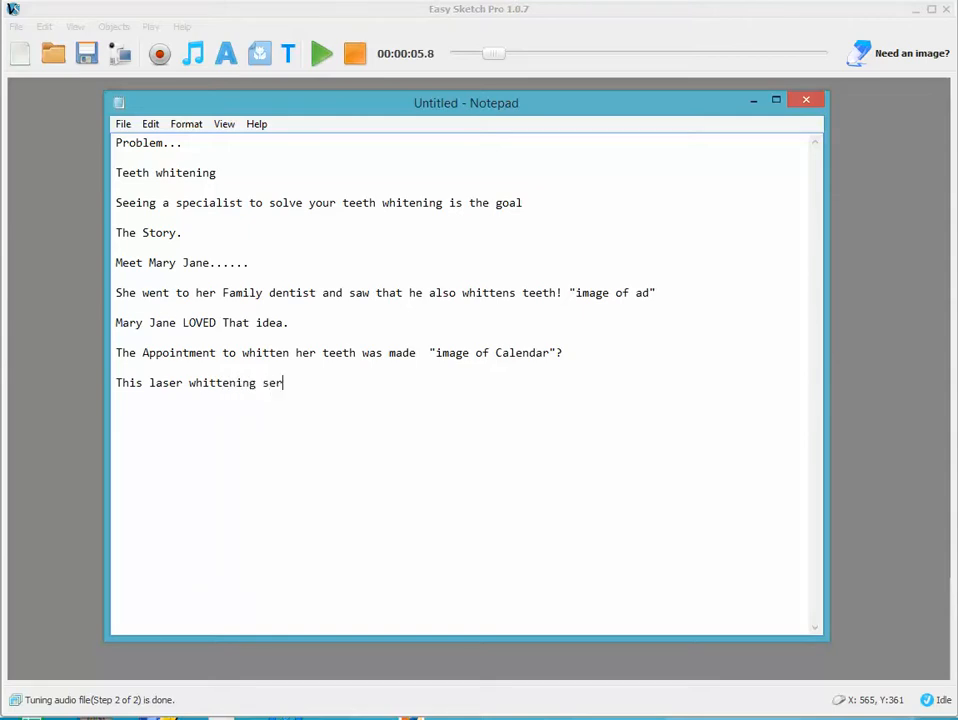
{"action": "type", "text": "vice is a 1 day process."}
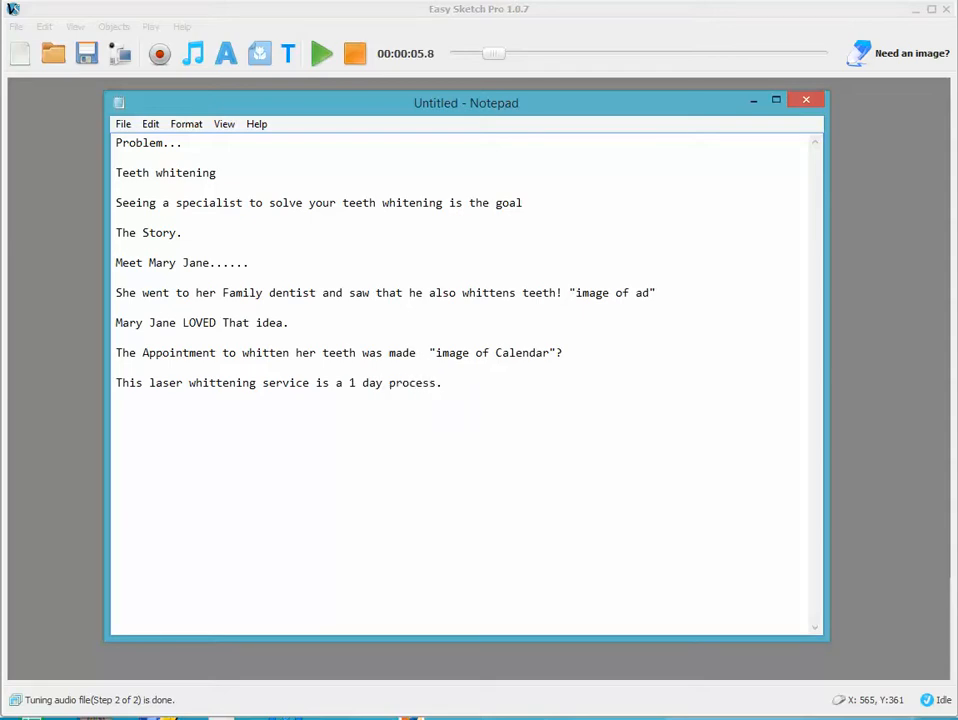
{"action": "key", "text": "BackSpace"}
Add an image note reading "Image of" the character "in the dentist chair?" below the laser service line
{"action": "key", "text": "Return"}
{"action": "key", "text": "Return"}
{"action": "type", "text": "Image of p"}
{"action": "key", "text": "BackSpace"}
{"action": "type", "text": "Mary jane in "}
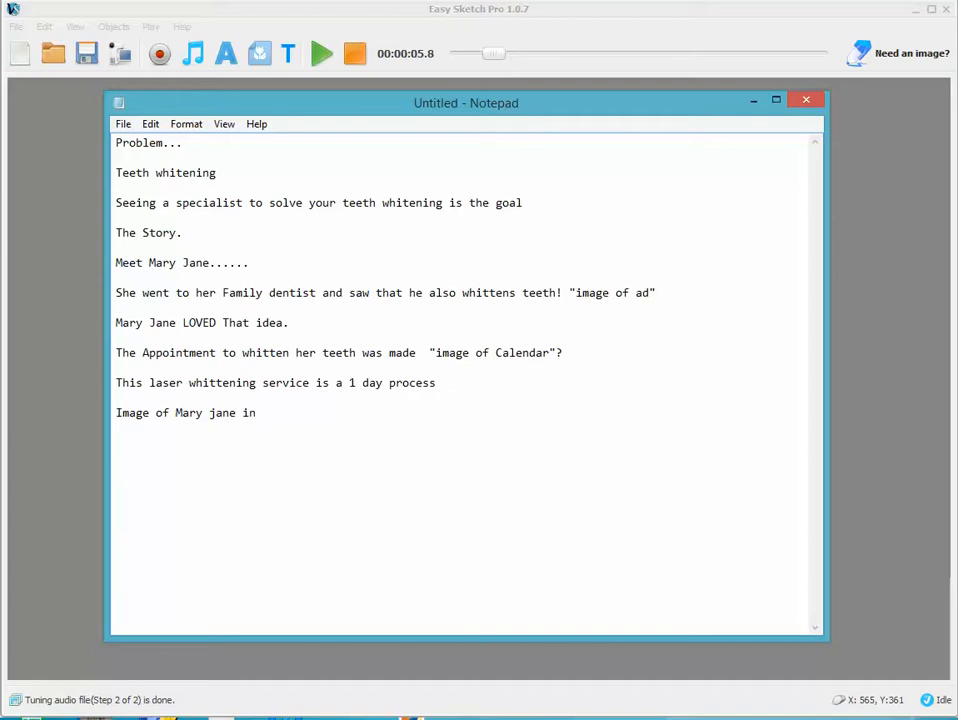
{"action": "type", "text": "the dentist chair?"}
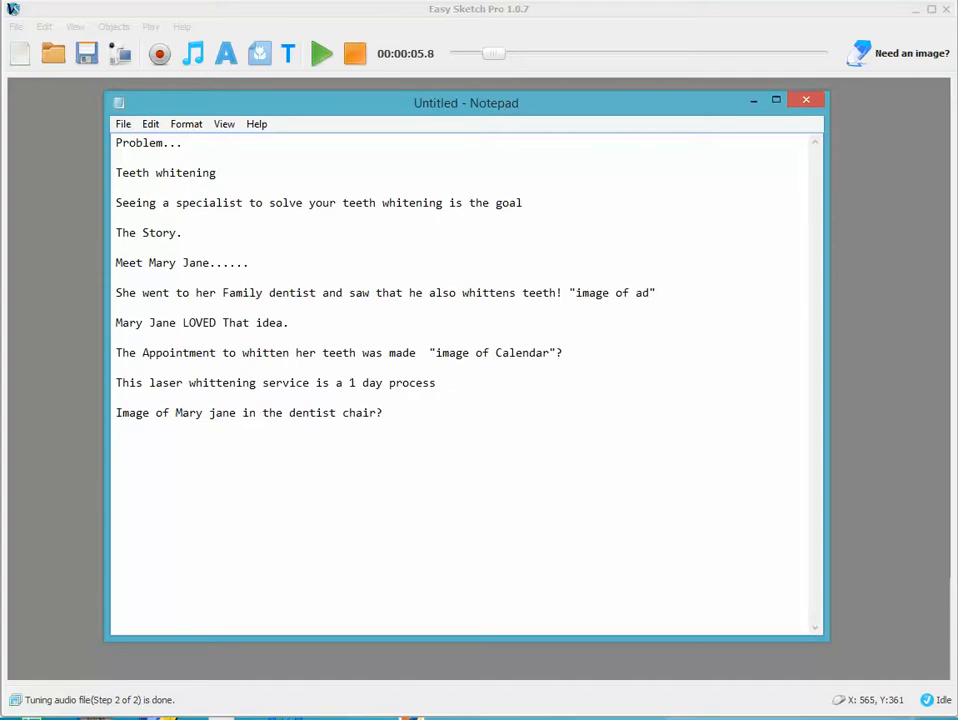
Insert a note above the dentist chair line reading "Image of", the character's name and the quoted word "excited"
{"action": "key", "text": "Return"}
{"action": "key", "text": "Up"}
{"action": "key", "text": "Return"}
{"action": "key", "text": "Up"}
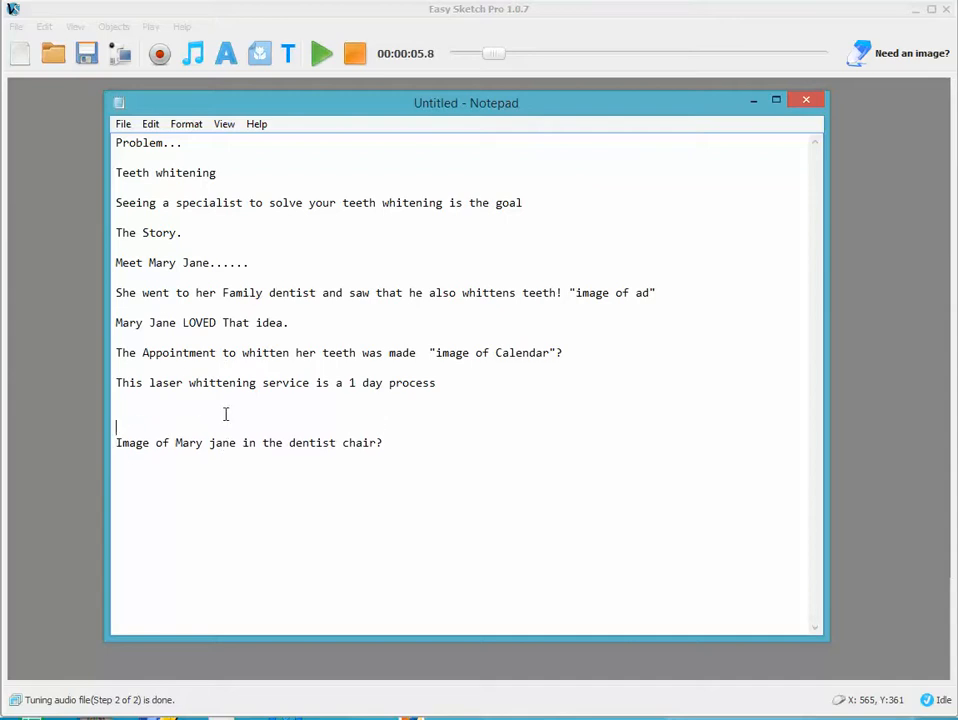
{"action": "type", "text": "Image of Mary Jane \"excited\""}
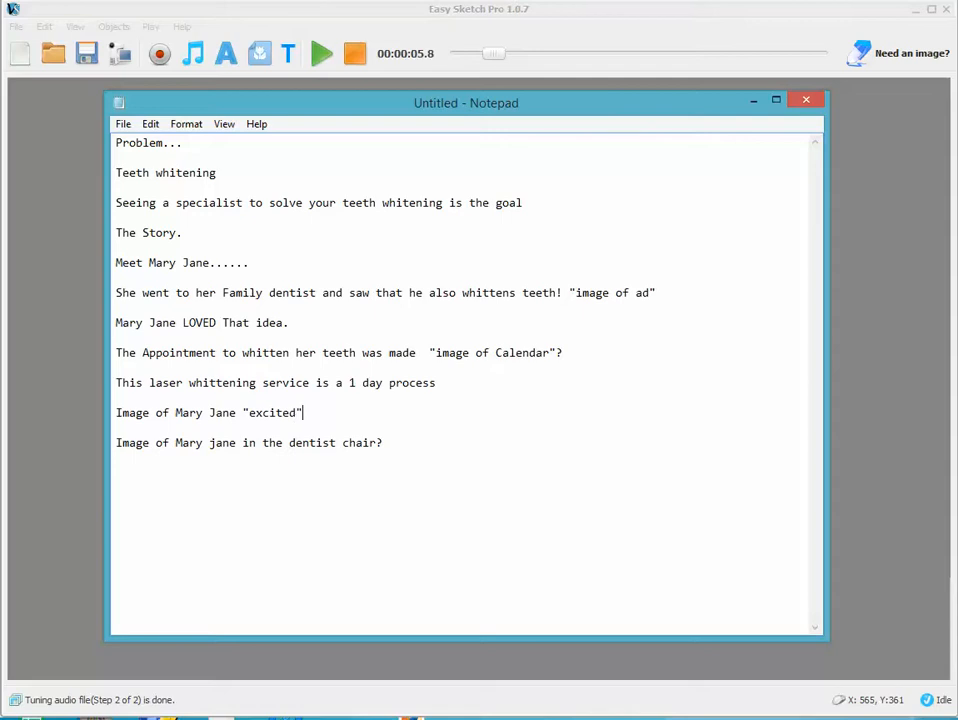
Below the dentist chair note, add the line "Things did not go as planned :("
{"action": "left_click", "coordinate": [397, 445]}
{"action": "key", "text": "Return"}
{"action": "key", "text": "Return"}
{"action": "type", "text": "Things did not go as p"}
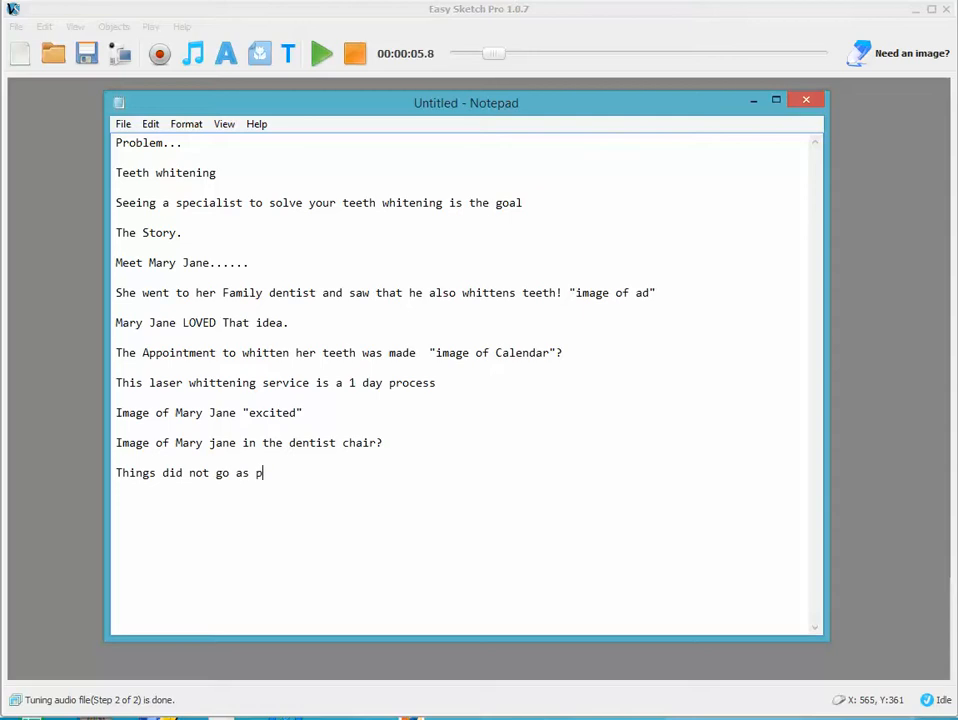
{"action": "type", "text": "lanned :("}
Below the "planned" line, start a paragraph reading "Yes the front of", the character's name in possessive form, and "teeth got VERY white TOO white in face"
{"action": "key", "text": "Return"}
{"action": "key", "text": "Return"}
{"action": "key", "text": "Return"}
{"action": "type", "text": "Yes the frn"}
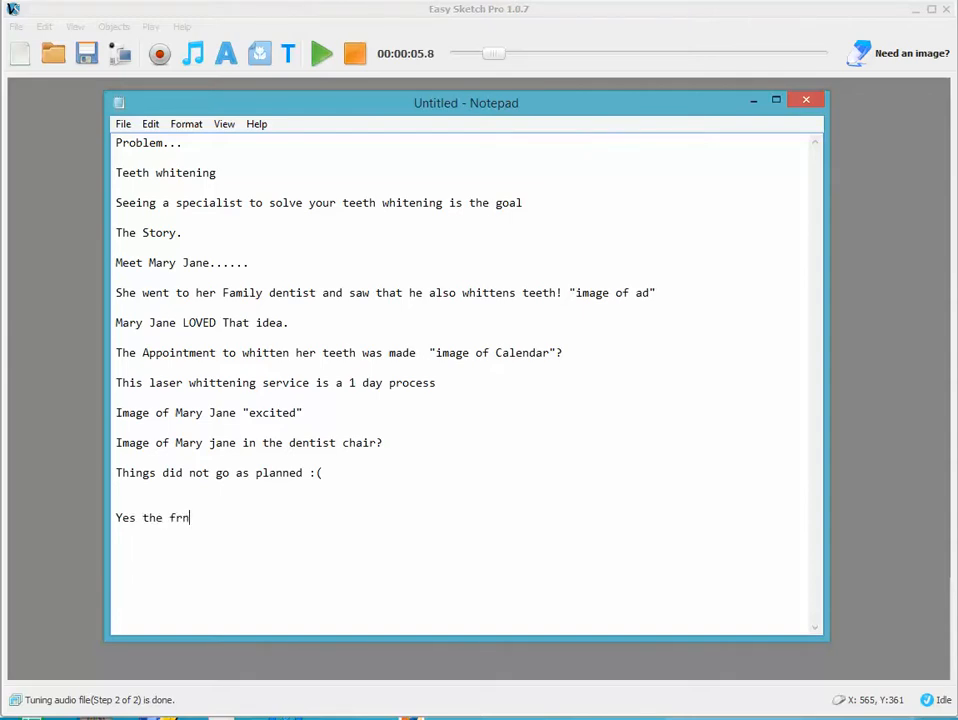
{"action": "key", "text": "BackSpace"}
{"action": "type", "text": "ont o"}
{"action": "type", "text": "f mary Janes te"}
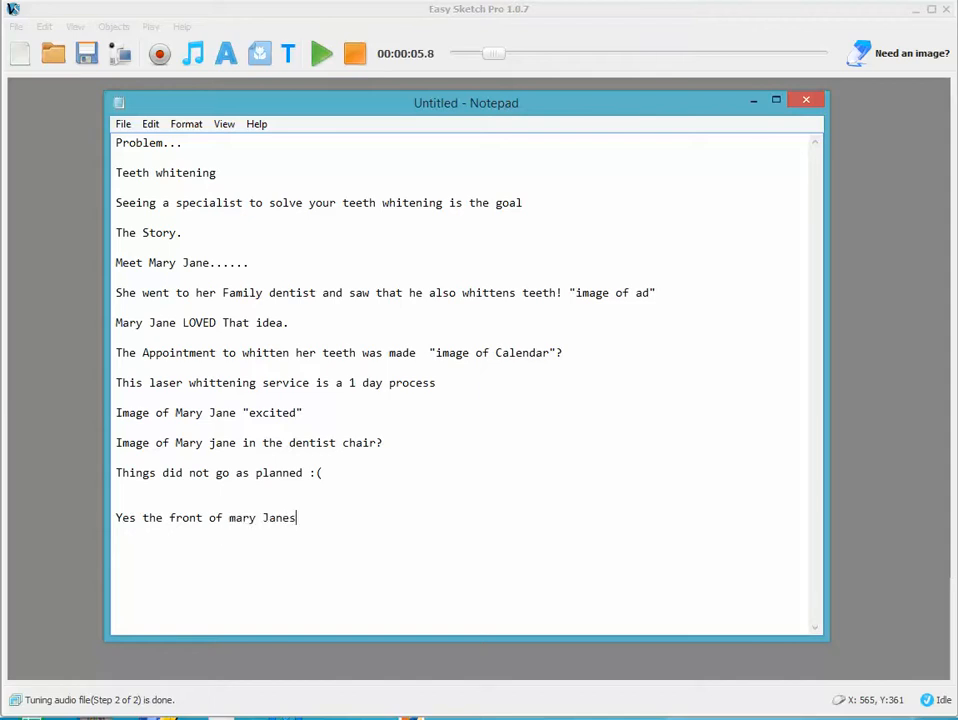
{"action": "type", "text": "eth got VERY wh"}
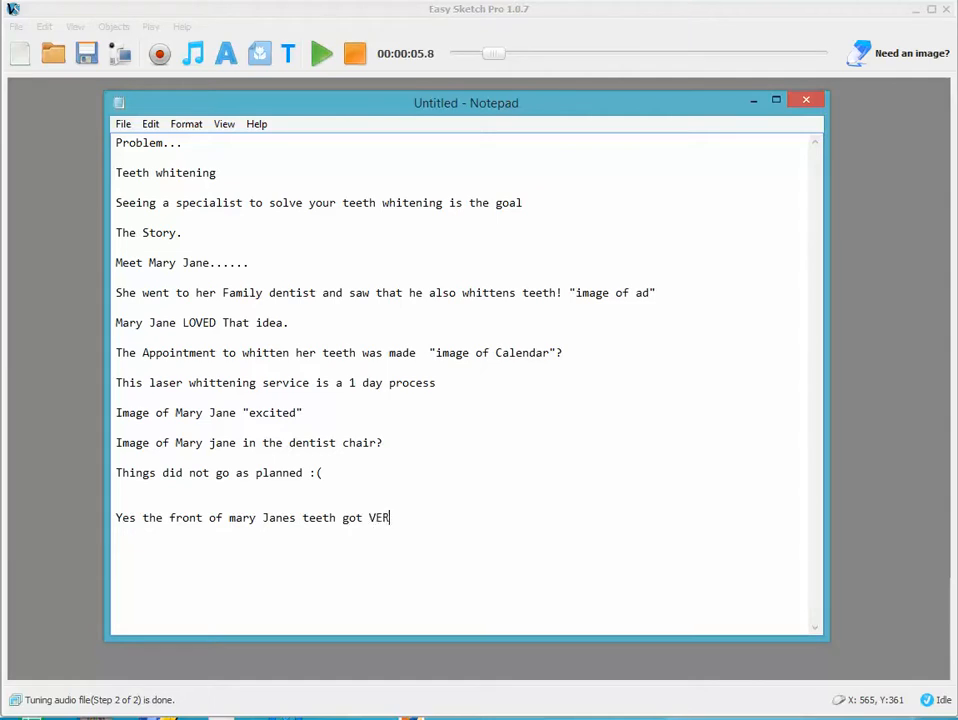
{"action": "type", "text": "ite TOO white in fac"}
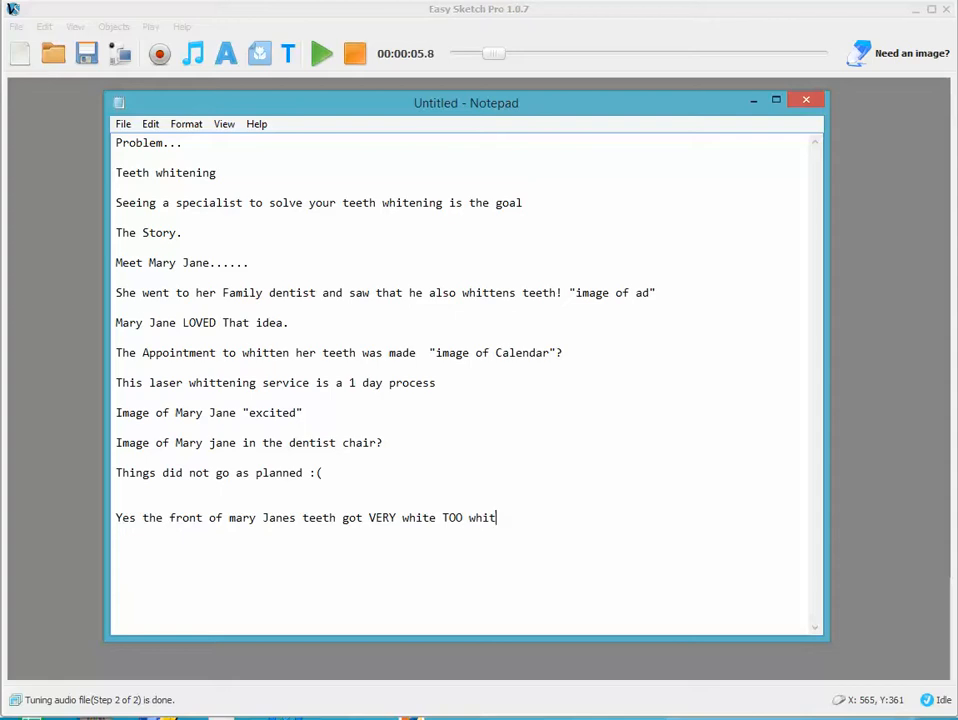
Continue the paragraph with "So White that they did not look real... AND... the"
{"action": "type", "text": "e.  So White that they"}
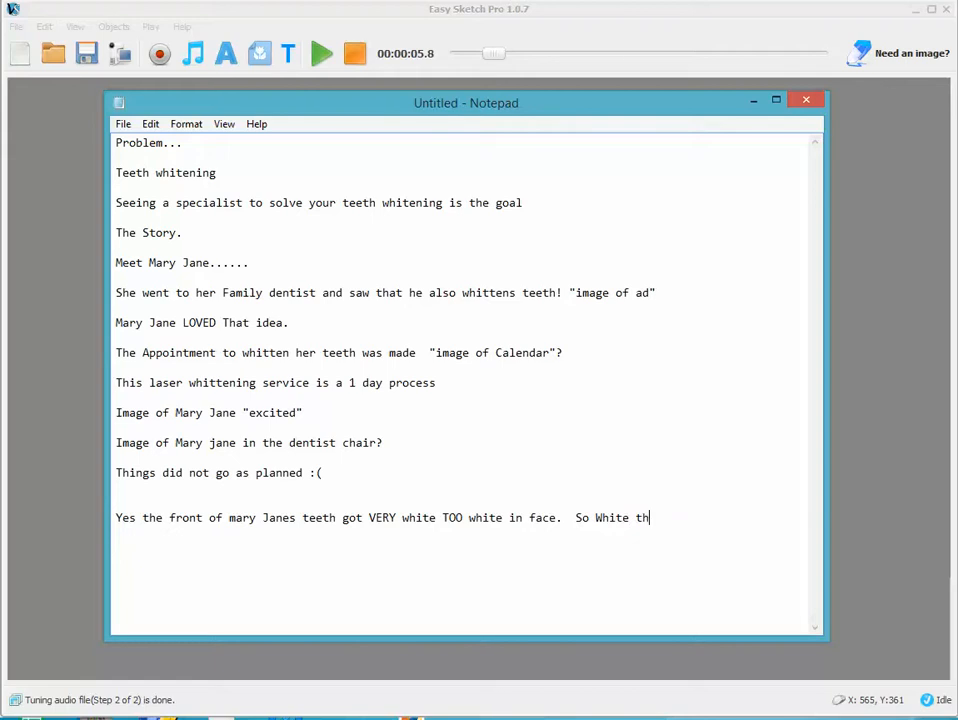
{"action": "type", "text": " did not "}
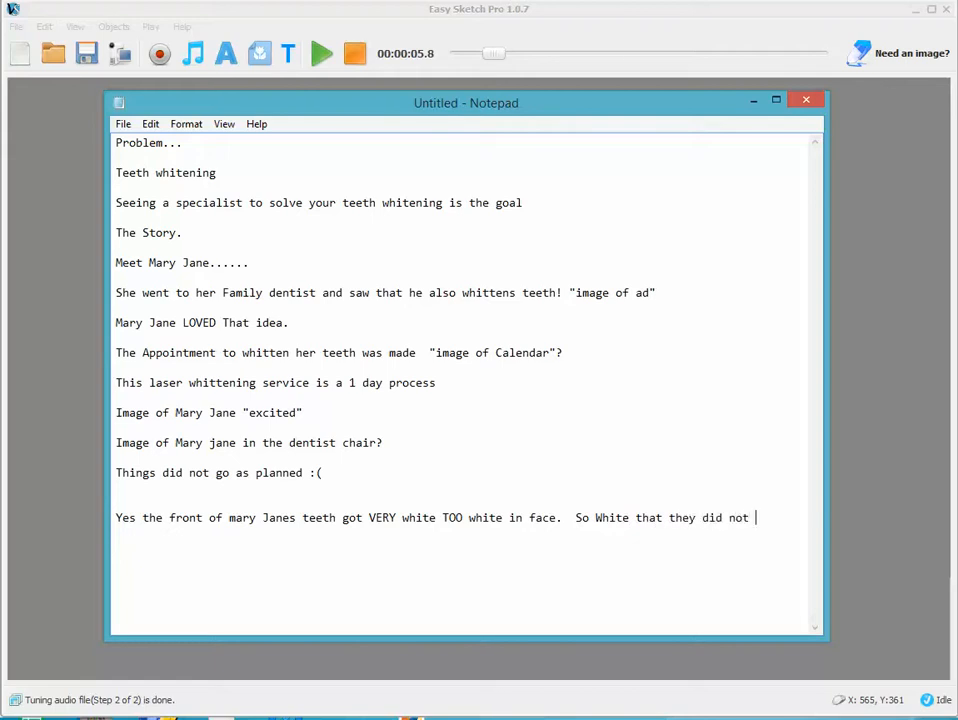
{"action": "type", "text": "look real... ADN"}
{"action": "key", "text": "BackSpace"}
{"action": "key", "text": "BackSpace"}
{"action": "type", "text": "ND... "}
{"action": "type", "text": "the "}
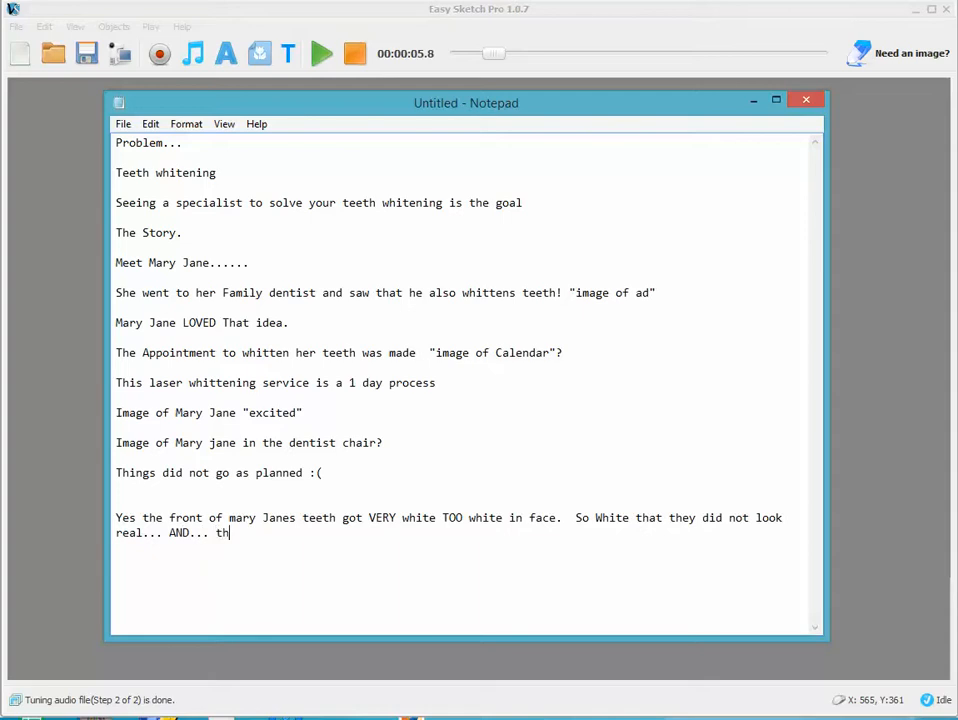
Finish the paragraph with "sides of each tooth was not properly lasered and it now appears almost black against the bleeched white fronts."
{"action": "type", "text": "sides of each tooth "}
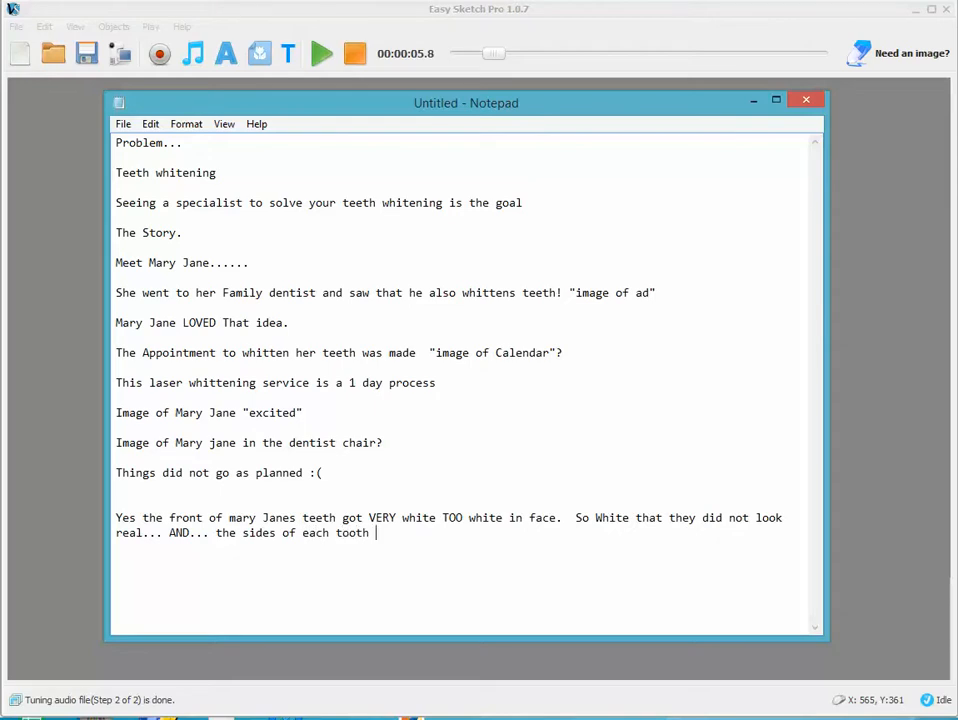
{"action": "type", "text": "was not properly "}
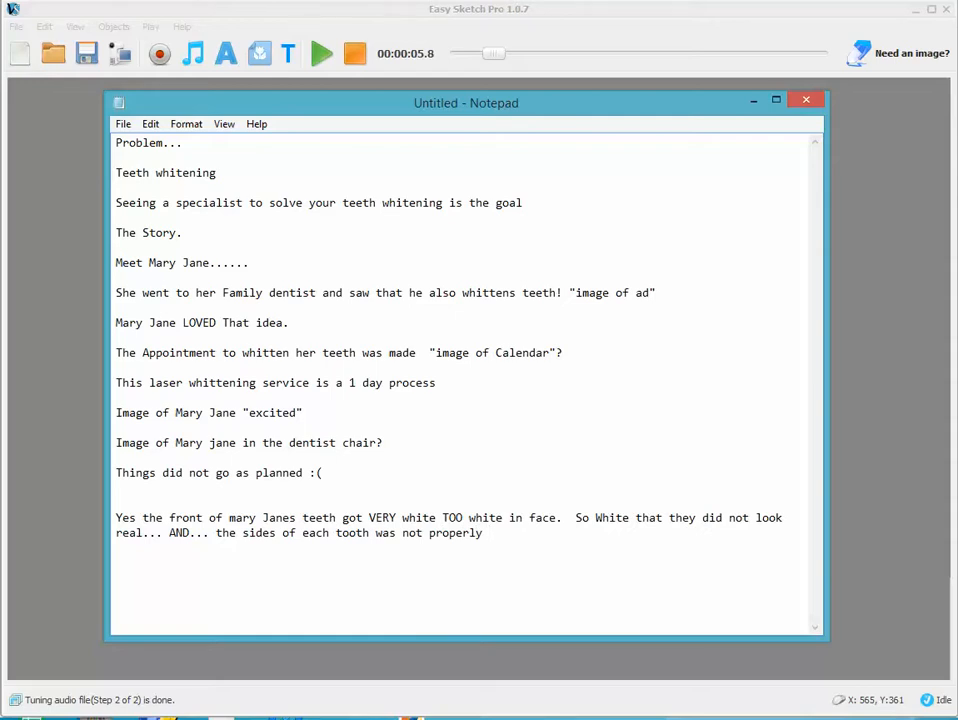
{"action": "type", "text": "lasered and it now a"}
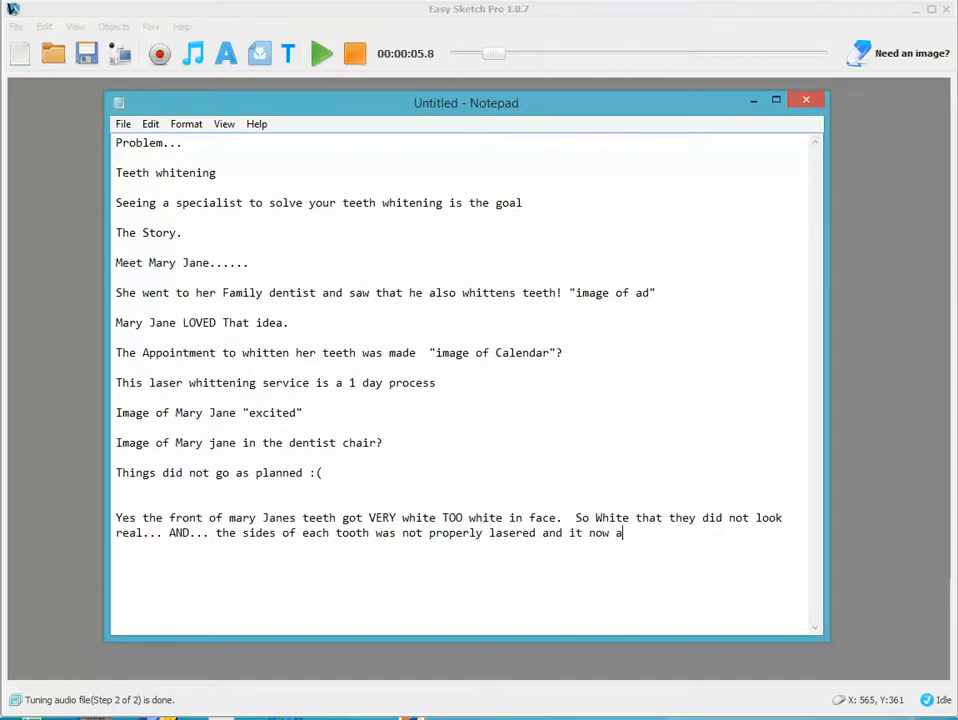
{"action": "type", "text": "ppears almost black a"}
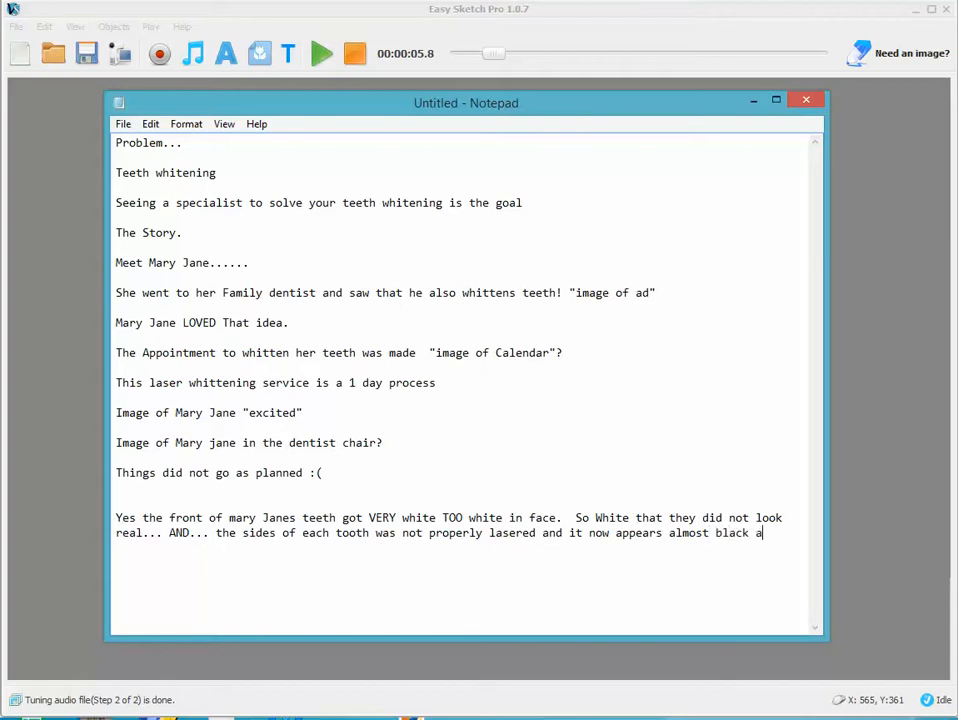
{"action": "type", "text": "gainst the bleeched whi"}
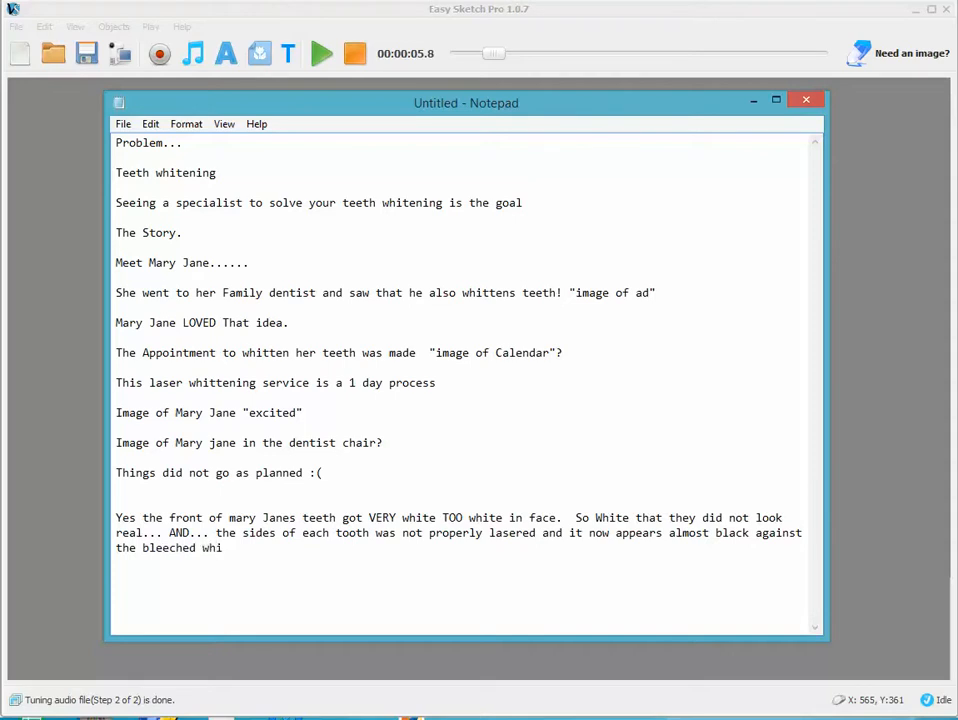
{"action": "type", "text": "te fronts."}
{"action": "key", "text": "Return"}
{"action": "key", "text": "Return"}
{"action": "type", "text": "She then"}
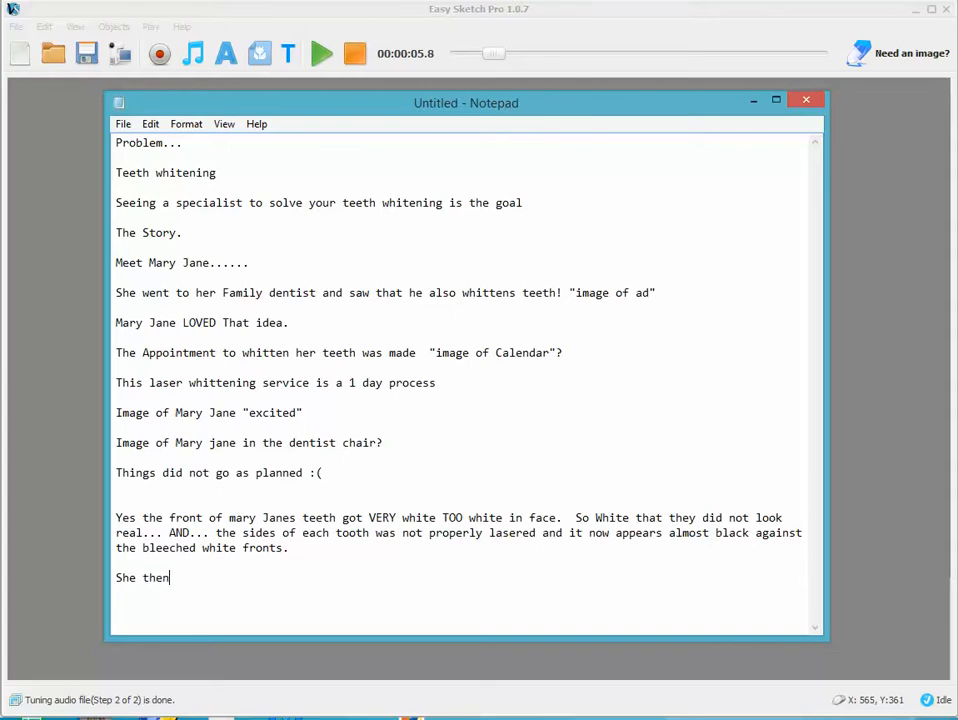
{"action": "key", "text": "BackSpace"}
{"action": "key", "text": "BackSpace"}
{"action": "key", "text": "BackSpace"}
{"action": "key", "text": "BackSpace"}
{"action": "key", "text": "BackSpace"}
{"action": "key", "text": "BackSpace"}
{"action": "key", "text": "BackSpace"}
{"action": "key", "text": "BackSpace"}
Add a line with the character's name and "is quite upset.....", followed by the separate line "Does research on a fix...."
{"action": "type", "text": "Mary Jane is quite u"}
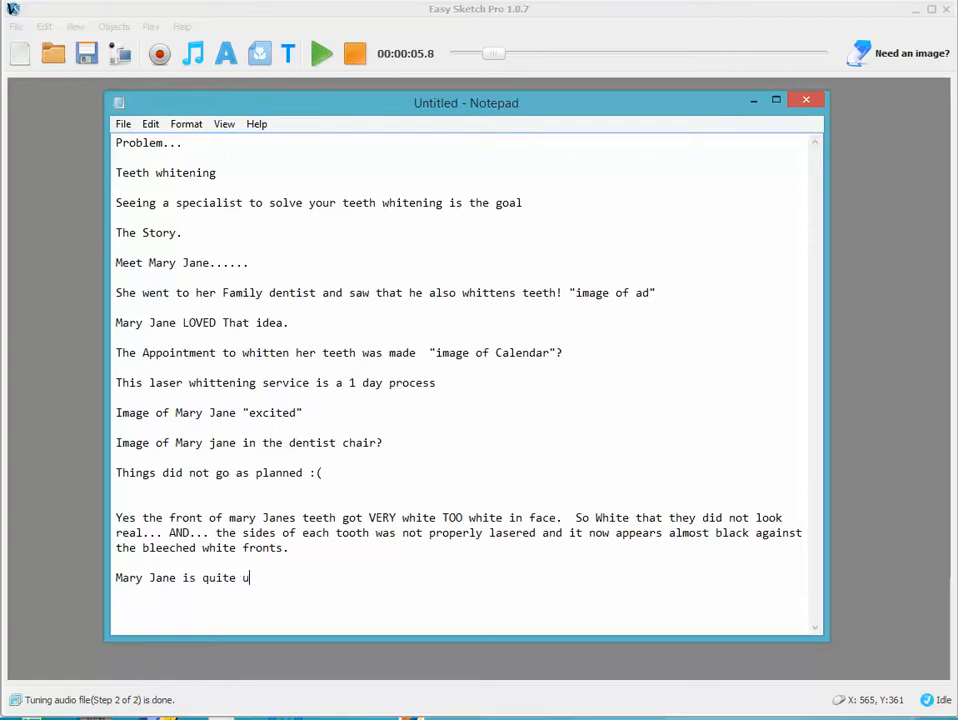
{"action": "type", "text": "pset....."}
{"action": "key", "text": "Return"}
{"action": "key", "text": "Return"}
{"action": "type", "text": "Does research o"}
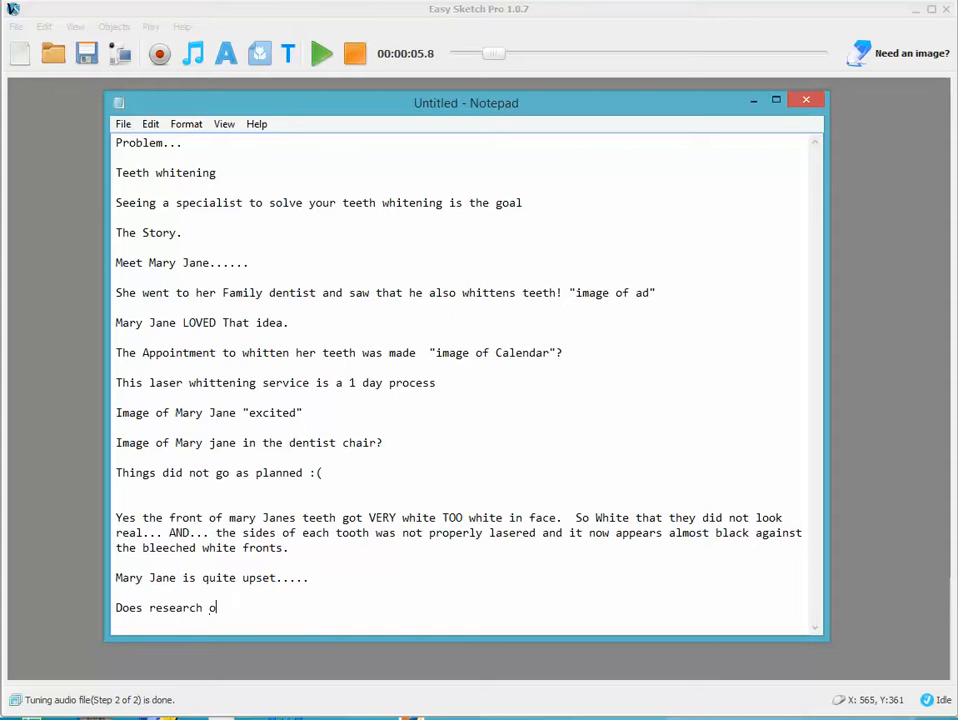
{"action": "type", "text": "n a fix...."}
Below the research line, add "And learns a little too late the importance of seeing a teeth whittening specialist."
{"action": "key", "text": "Return"}
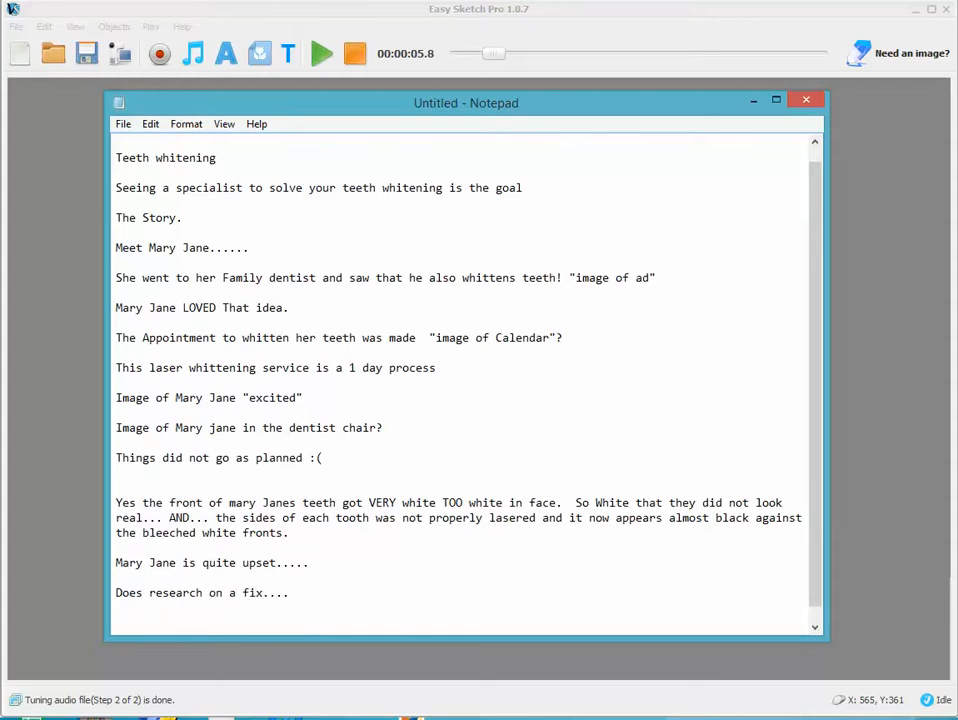
{"action": "type", "text": "And learns a little too la"}
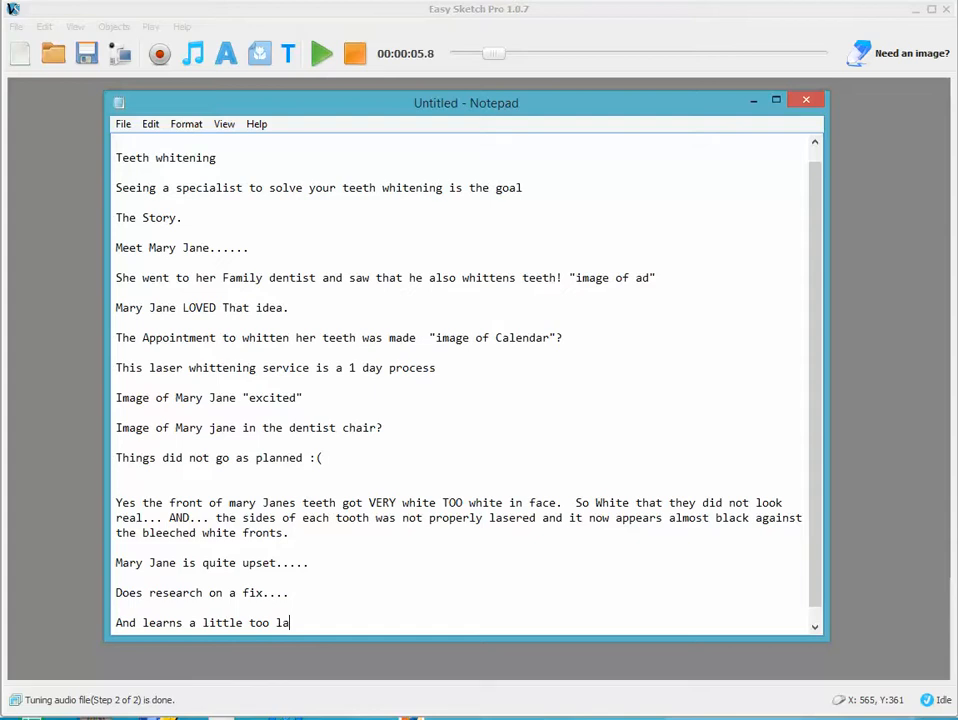
{"action": "type", "text": "te the importanc"}
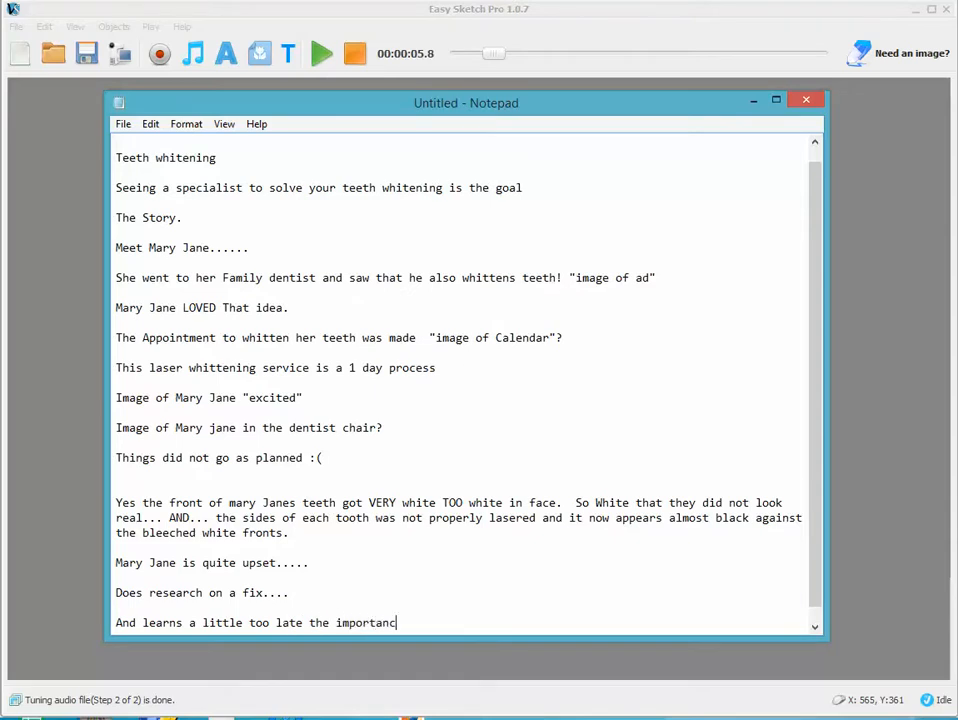
{"action": "type", "text": "e of seeing a tee"}
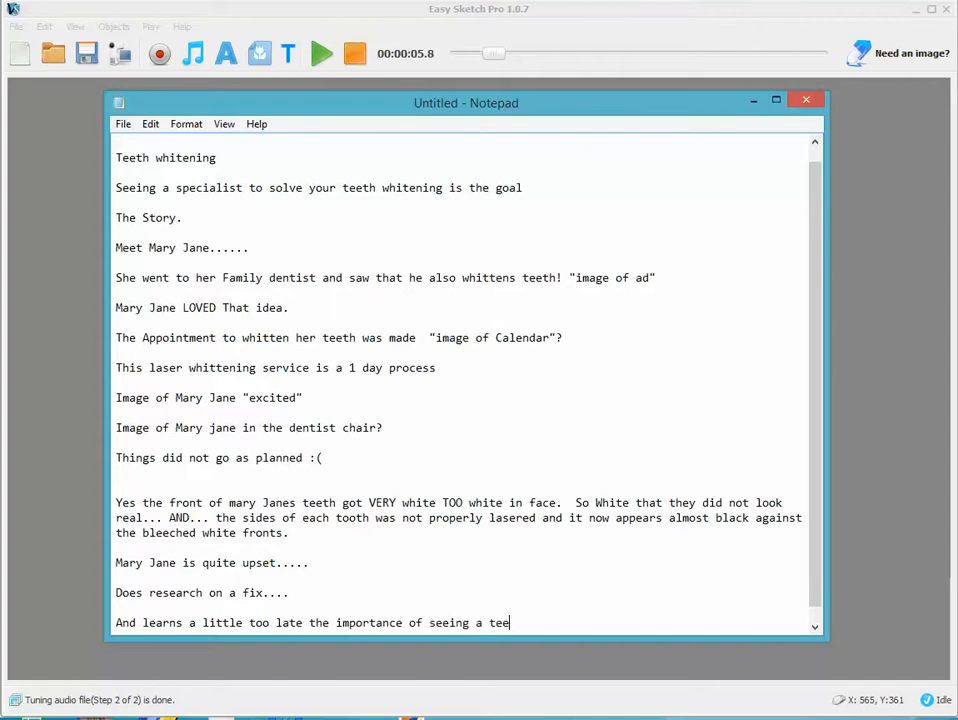
{"action": "type", "text": "th whittening spec"}
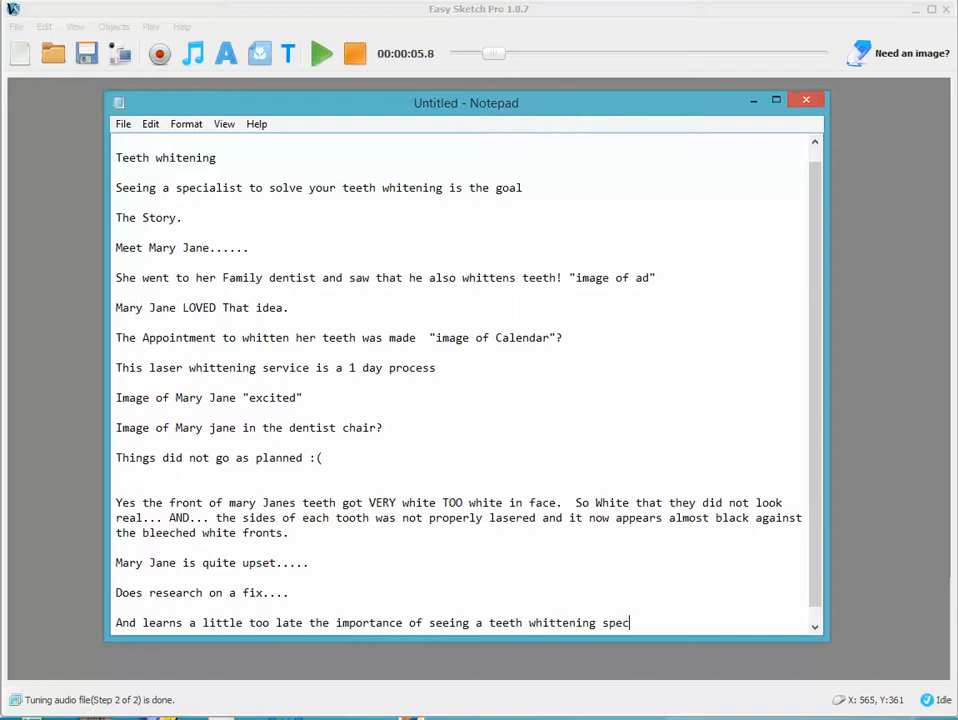
{"action": "type", "text": "ialist."}
Leave extra space below the line about learning too late and add the line "Not all is lost...."
{"action": "key", "text": "Return"}
{"action": "key", "text": "Return"}
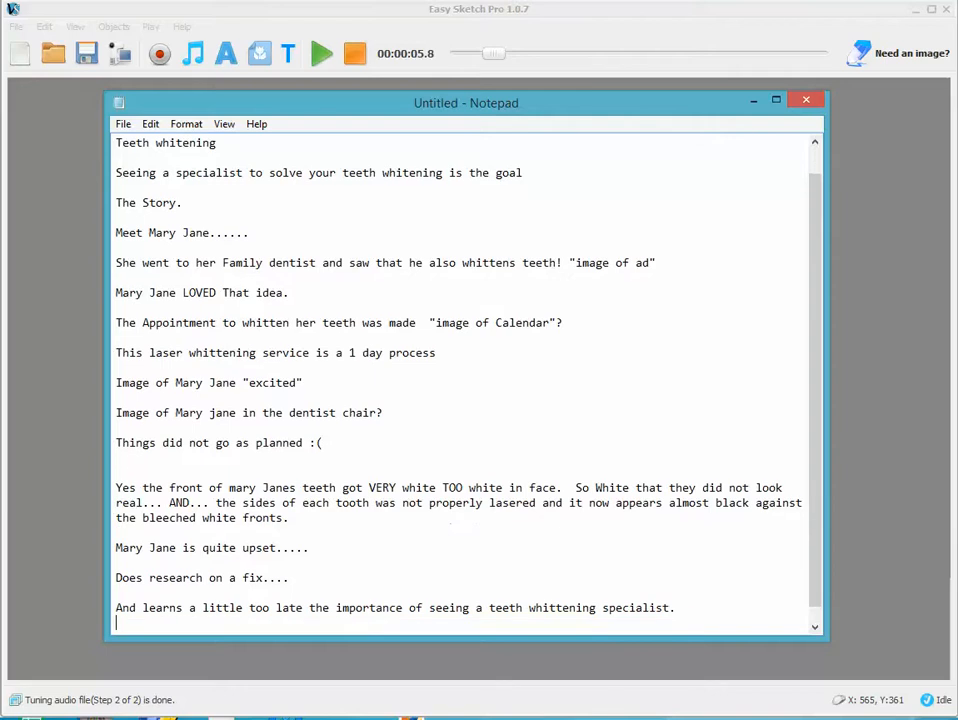
{"action": "type", "text": "Not "}
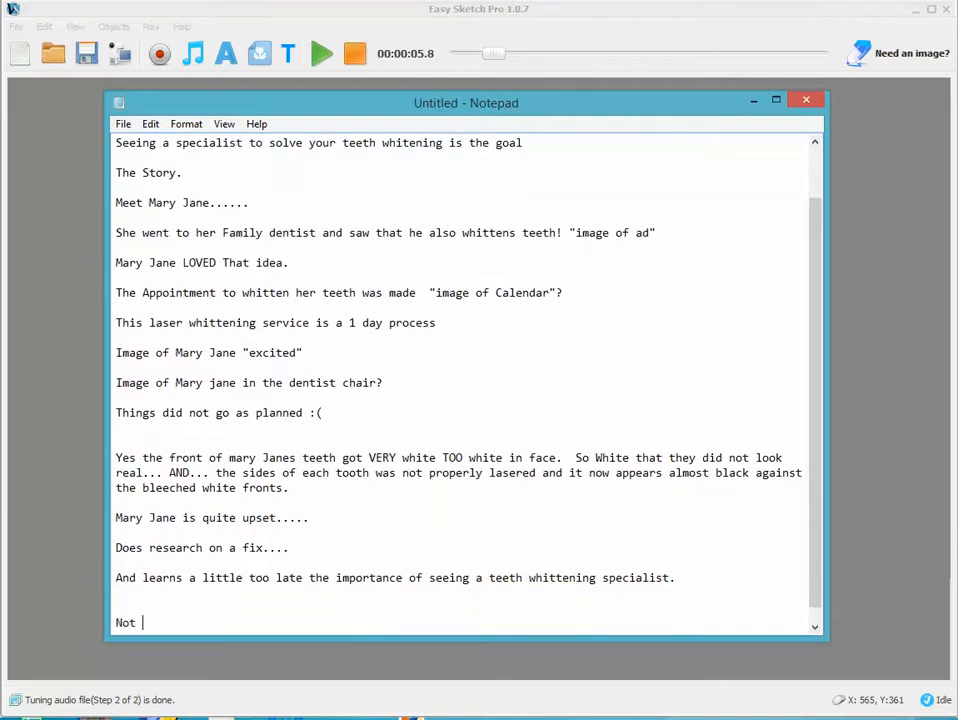
{"action": "type", "text": "all is lost...."}
Below "Not all is lost....", add the line "There is a specialist right in her backyard..."
{"action": "key", "text": "Return"}
{"action": "key", "text": "Return"}
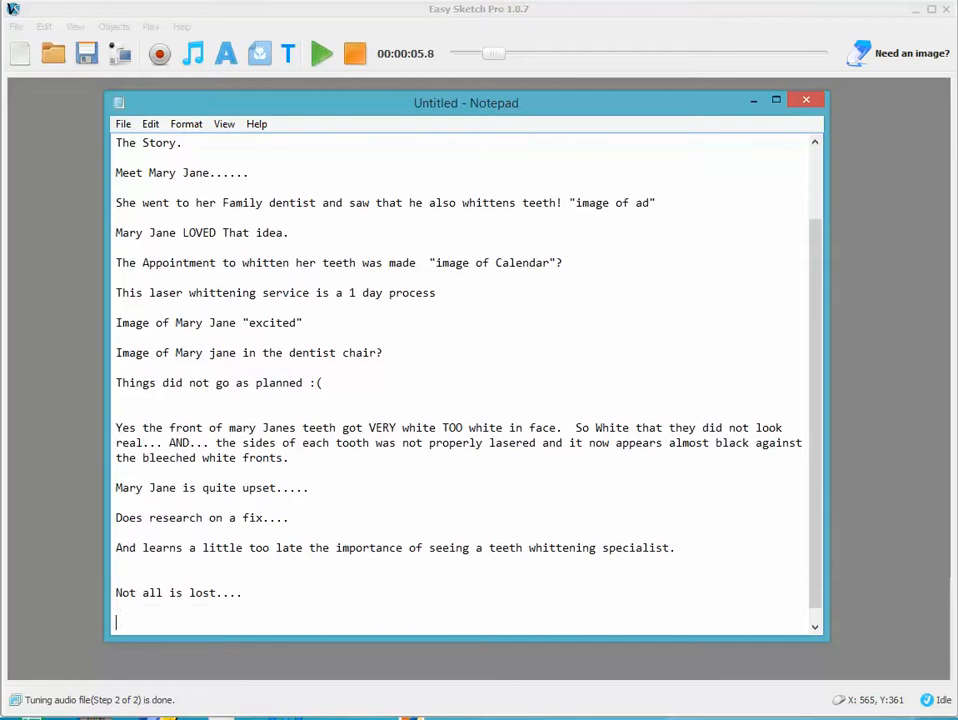
{"action": "type", "text": "There is a speciali"}
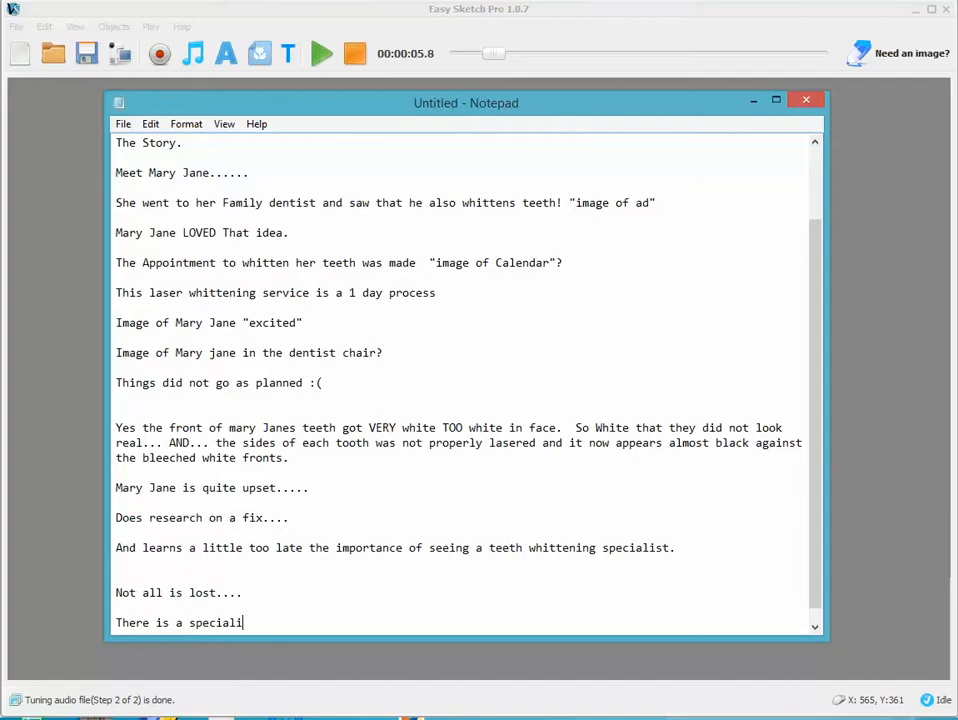
{"action": "type", "text": "st that"}
{"action": "key", "text": "BackSpace"}
{"action": "key", "text": "BackSpace"}
{"action": "key", "text": "BackSpace"}
{"action": "key", "text": "BackSpace"}
{"action": "type", "text": "right in her back "}
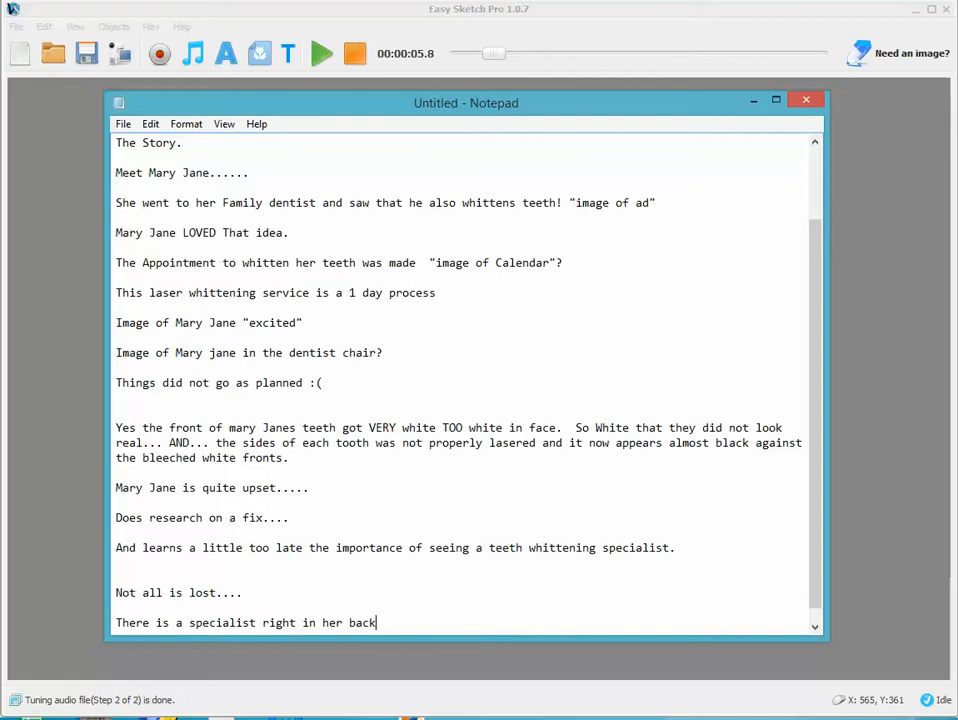
{"action": "type", "text": "yard..."}
Below the backyard line, add the image note 'Image of specialist - "We can fix your problems fast - No Worries.' without a closing quotation mark
{"action": "key", "text": "Return"}
{"action": "key", "text": "Return"}
{"action": "type", "text": "Ima"}
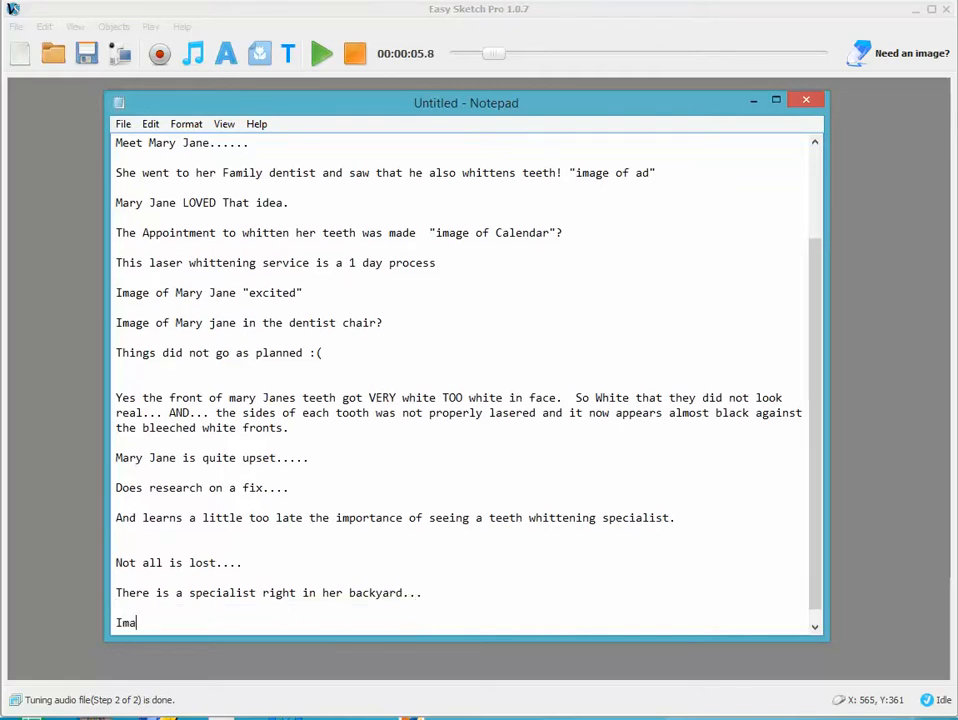
{"action": "type", "text": "ge of specialist"}
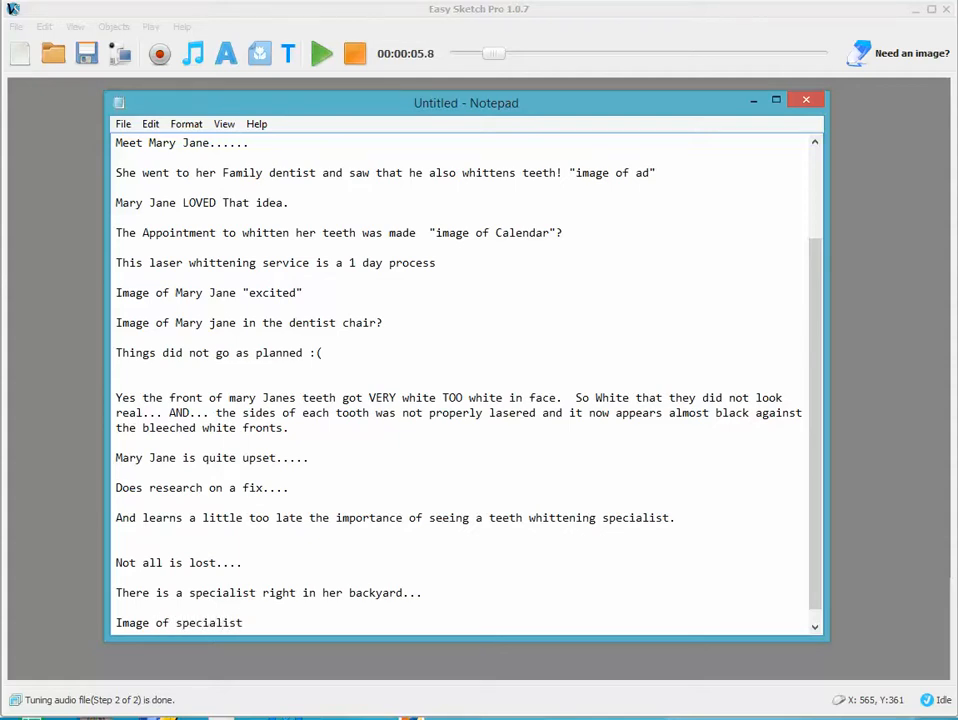
{"action": "type", "text": " - \"We can fix t"}
{"action": "key", "text": "BackSpace"}
{"action": "type", "text": "your problems "}
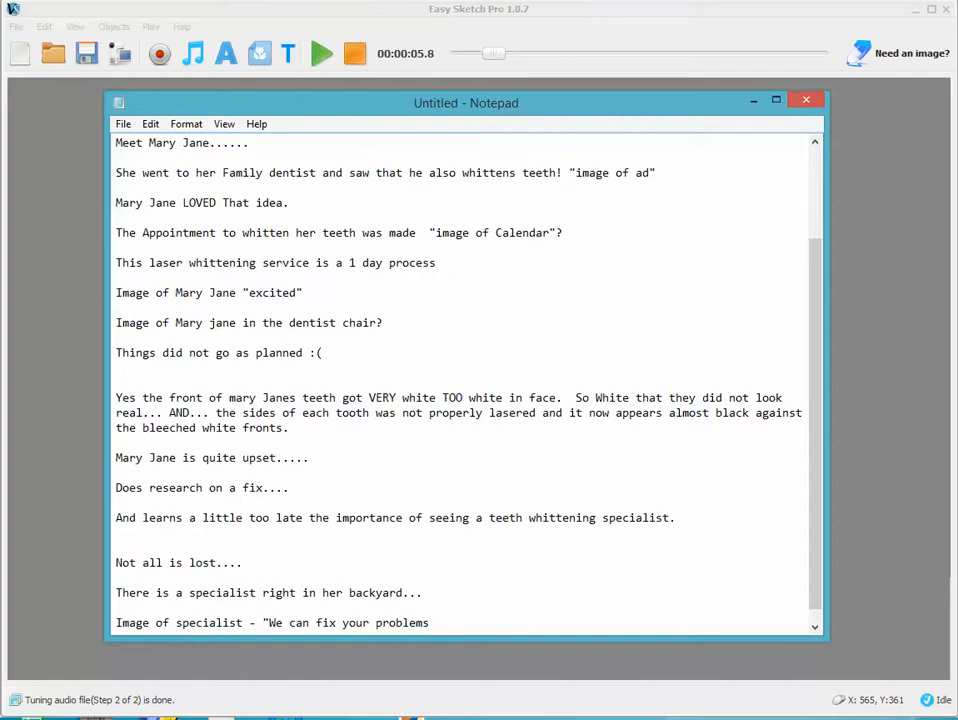
{"action": "type", "text": "fast"}
{"action": "type", "text": "- No Worries."}
Start a closing line below the specialist image note reading "end result", the character's name in possessive form, and "teeth are fixed"
{"action": "key", "text": "Return"}
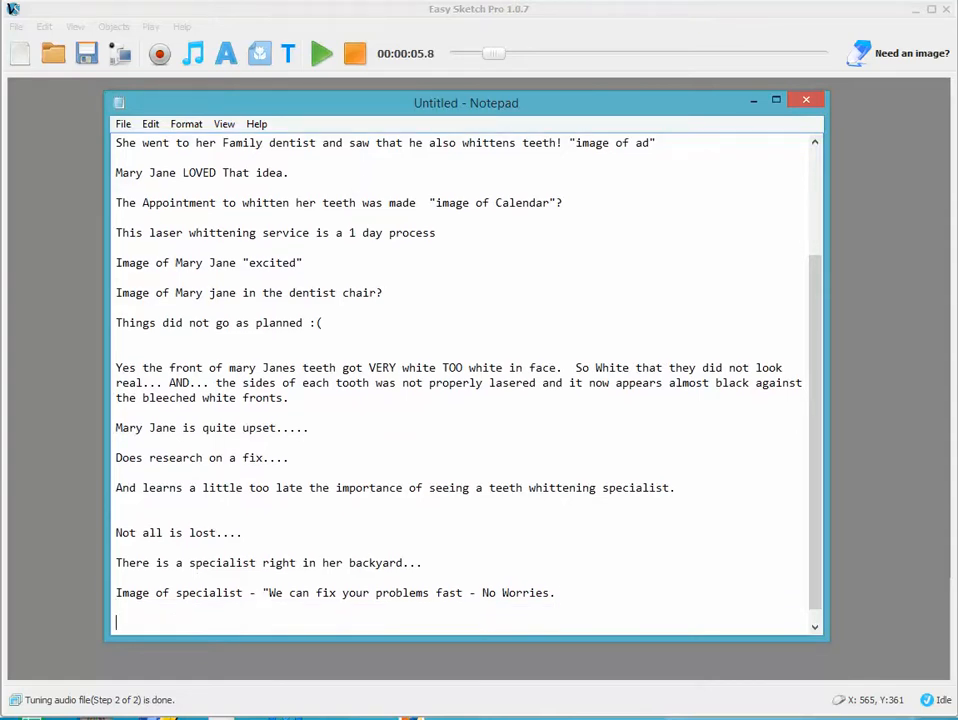
{"action": "type", "text": "end result Mary jane"}
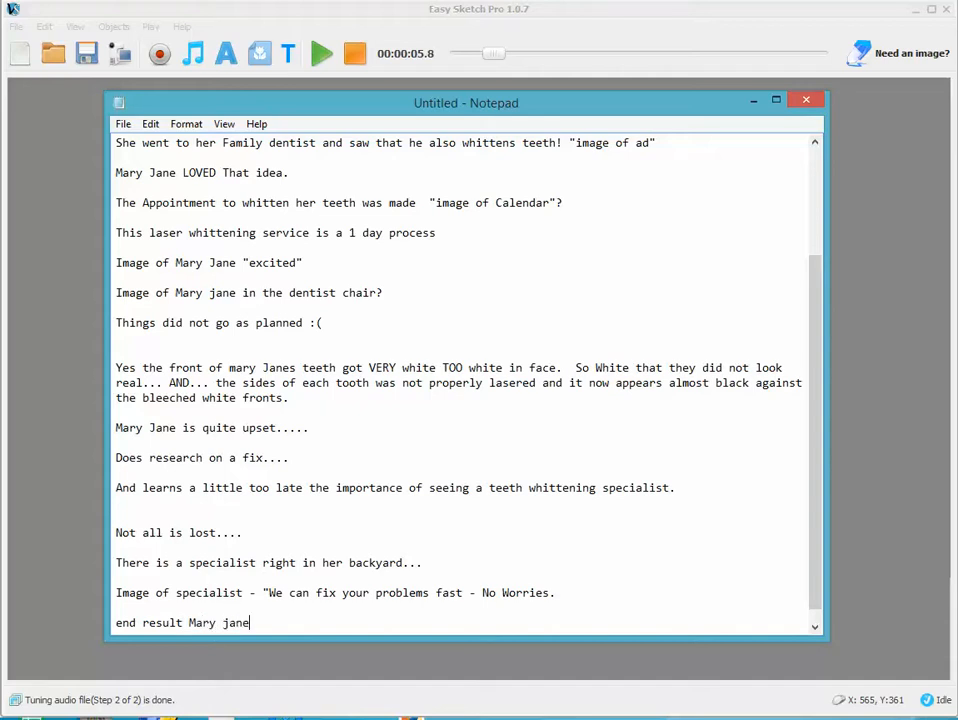
{"action": "type", "text": "'s teeth are fixed "}
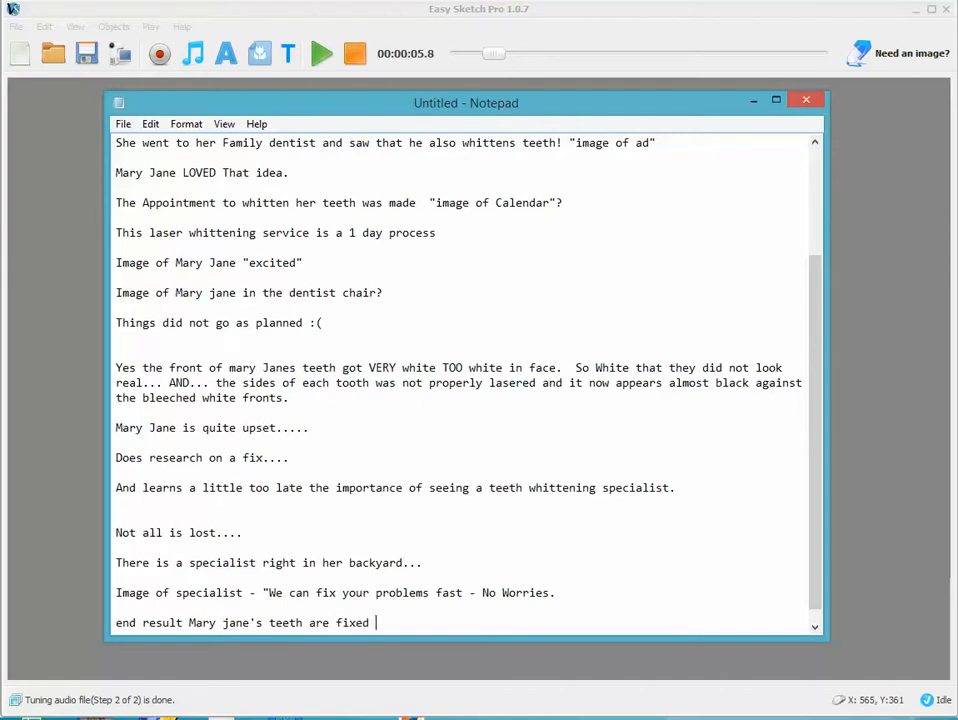
{"action": "type", "text": "to her likening and"}
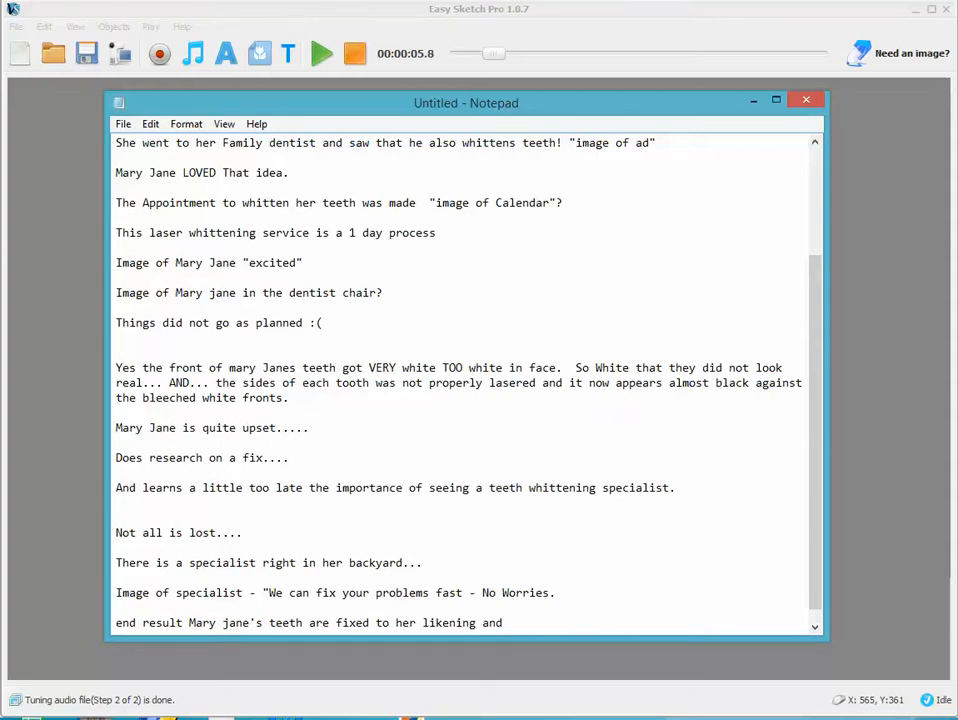
{"action": "key", "text": "BackSpace"}
{"action": "key", "text": "BackSpace"}
{"action": "key", "text": "BackSpace"}
{"action": "key", "text": "BackSpace"}
{"action": "key", "text": "BackSpace"}
{"action": "key", "text": "BackSpace"}
{"action": "key", "text": "BackSpace"}
{"action": "key", "text": "BackSpace"}
{"action": "key", "text": "BackSpace"}
{"action": "key", "text": "BackSpace"}
{"action": "key", "text": "BackSpace"}
{"action": "key", "text": "BackSpace"}
{"action": "key", "text": "BackSpace"}
{"action": "key", "text": "BackSpace"}
{"action": "key", "text": "BackSpace"}
{"action": "key", "text": "BackSpace"}
{"action": "key", "text": "BackSpace"}
{"action": "key", "text": "BackSpace"}
{"action": "key", "text": "BackSpace"}
{"action": "key", "text": "BackSpace"}
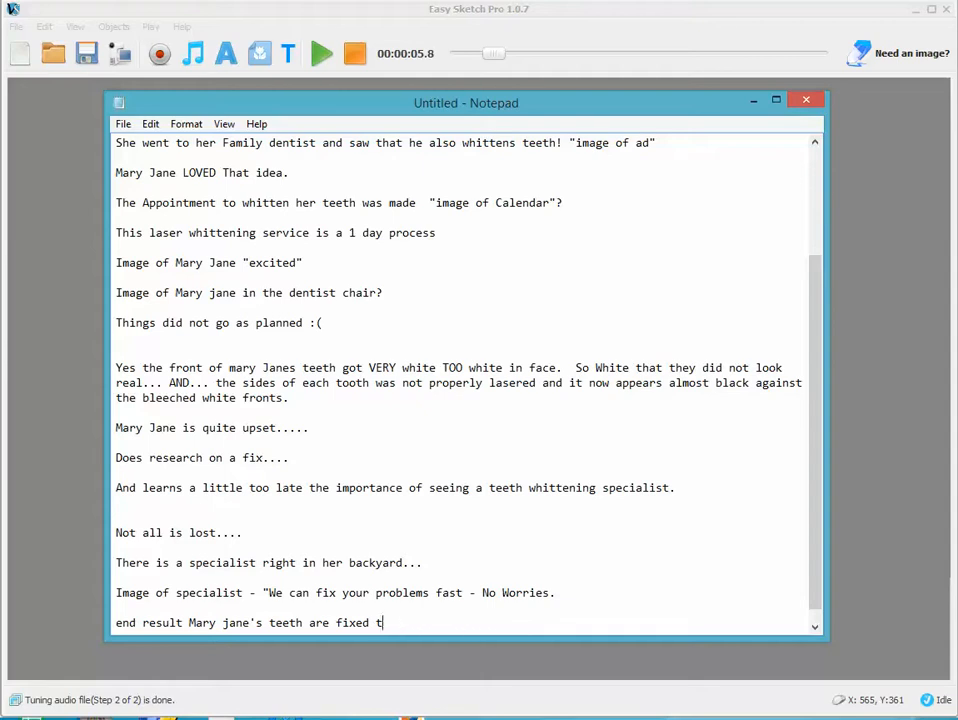
Finish the "end result" line with "and she is very excited to tell everyone about her experiance and about her new favorite Dentist..."
{"action": "type", "text": "and she is very excit"}
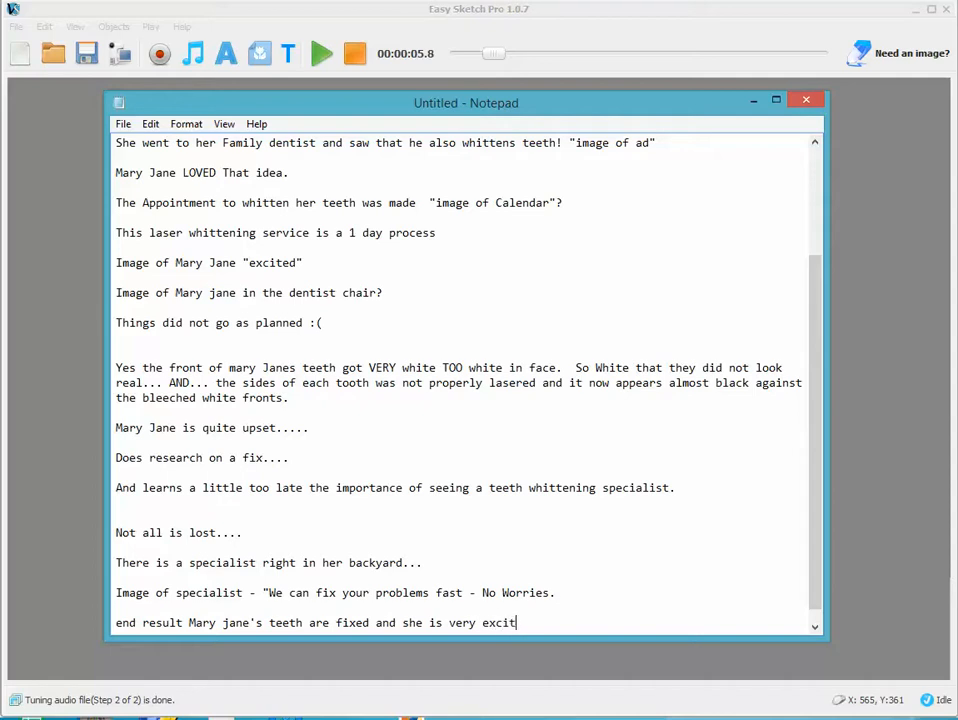
{"action": "type", "text": "ed to tell every"}
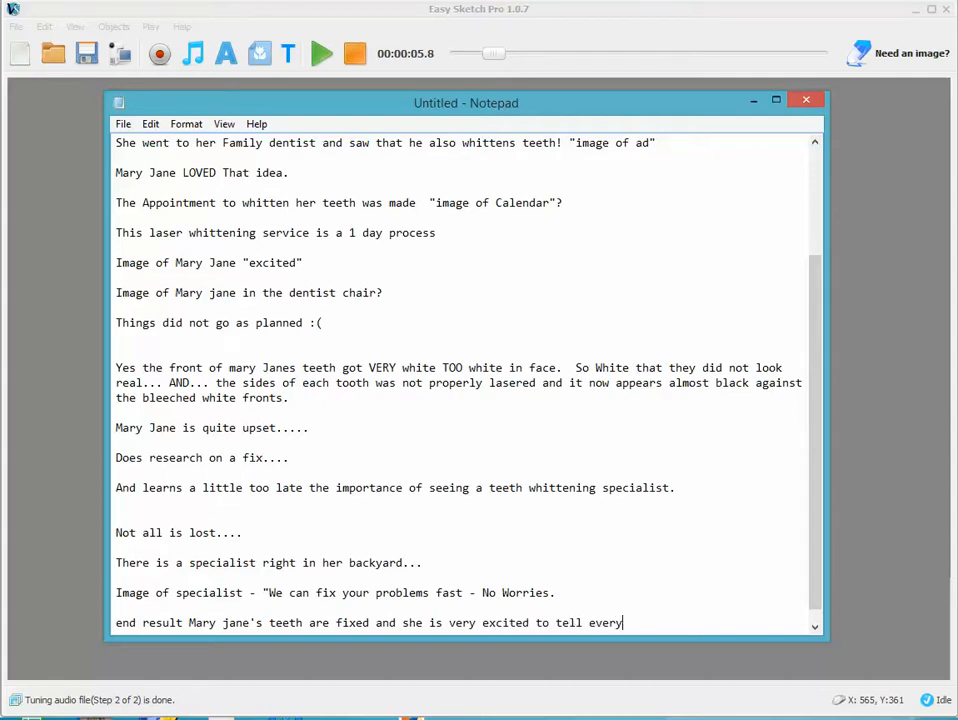
{"action": "type", "text": "one about her expe"}
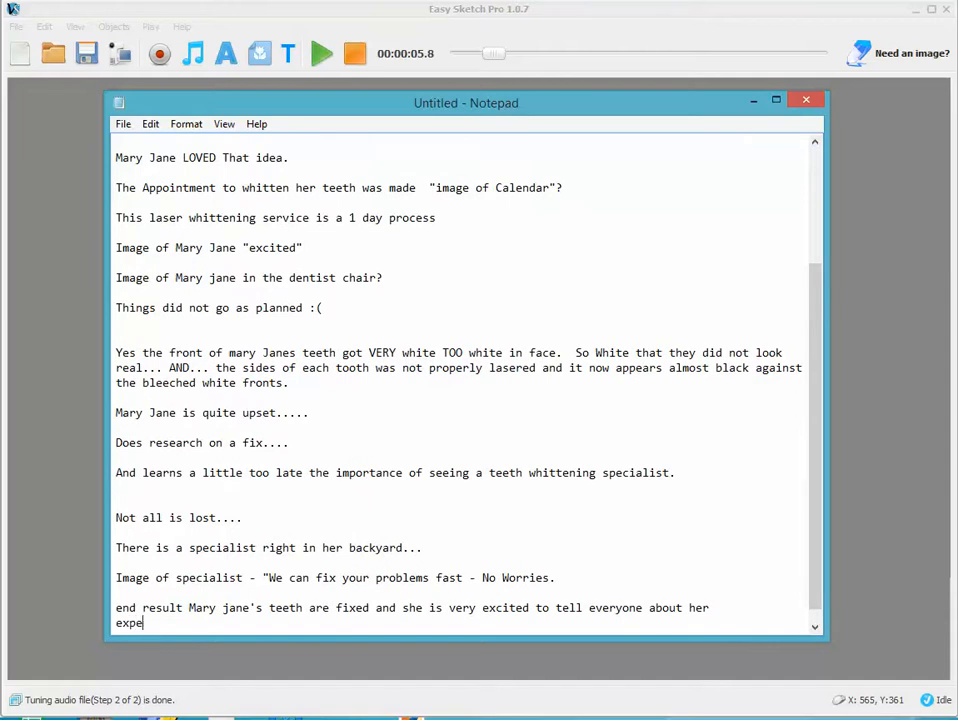
{"action": "type", "text": "riance an"}
{"action": "type", "text": "d "}
{"action": "type", "text": "about he"}
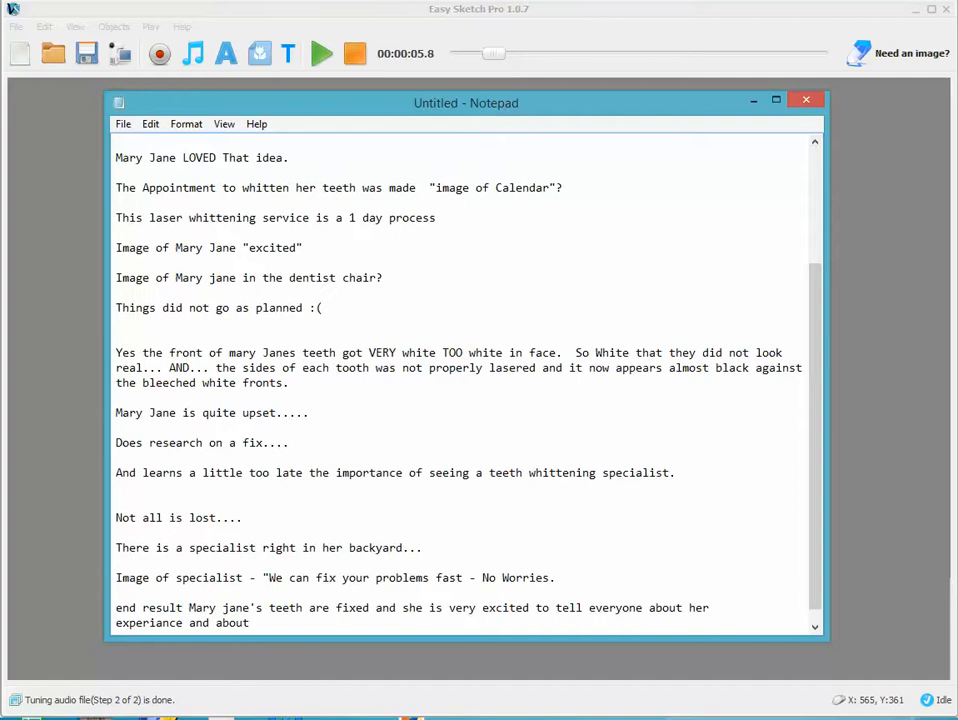
{"action": "type", "text": "r new favorite "}
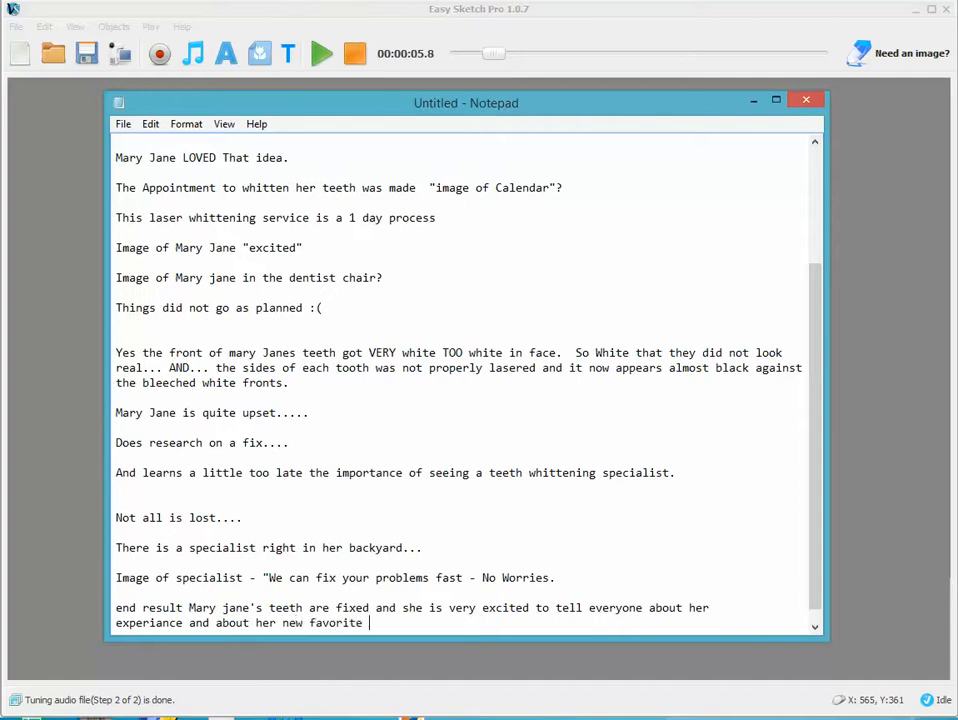
{"action": "type", "text": "Dentist..."}
Below the closing line and a blank line, add the dentist's name with The teeth whittening specialist" on the line under it
{"action": "key", "text": "Return"}
{"action": "key", "text": "Return"}
{"action": "type", "text": "D"}
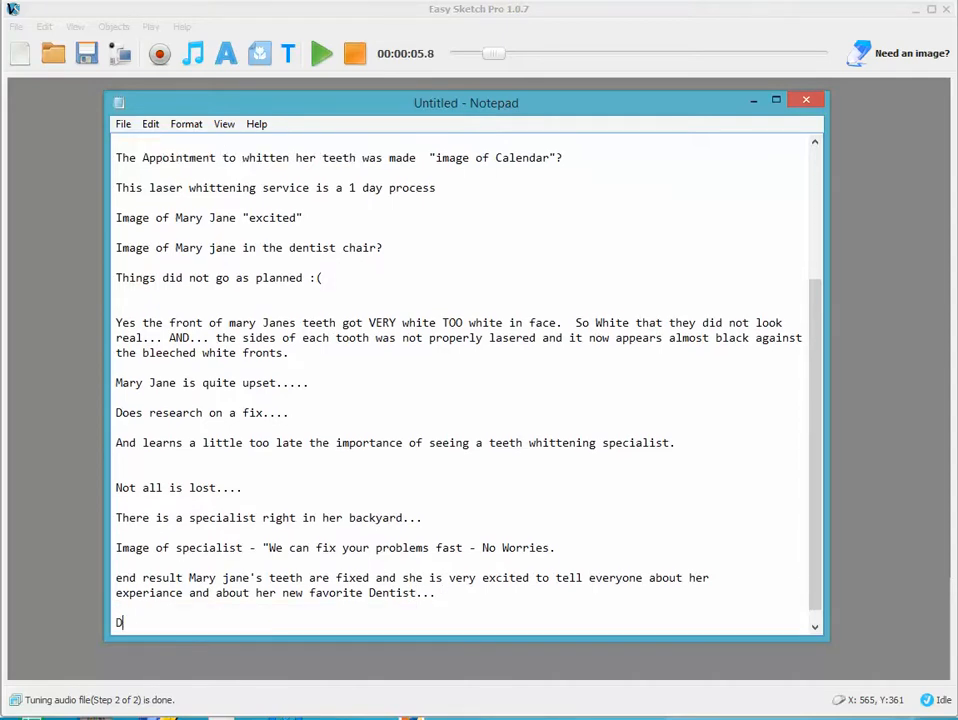
{"action": "type", "text": "r. Michael White"}
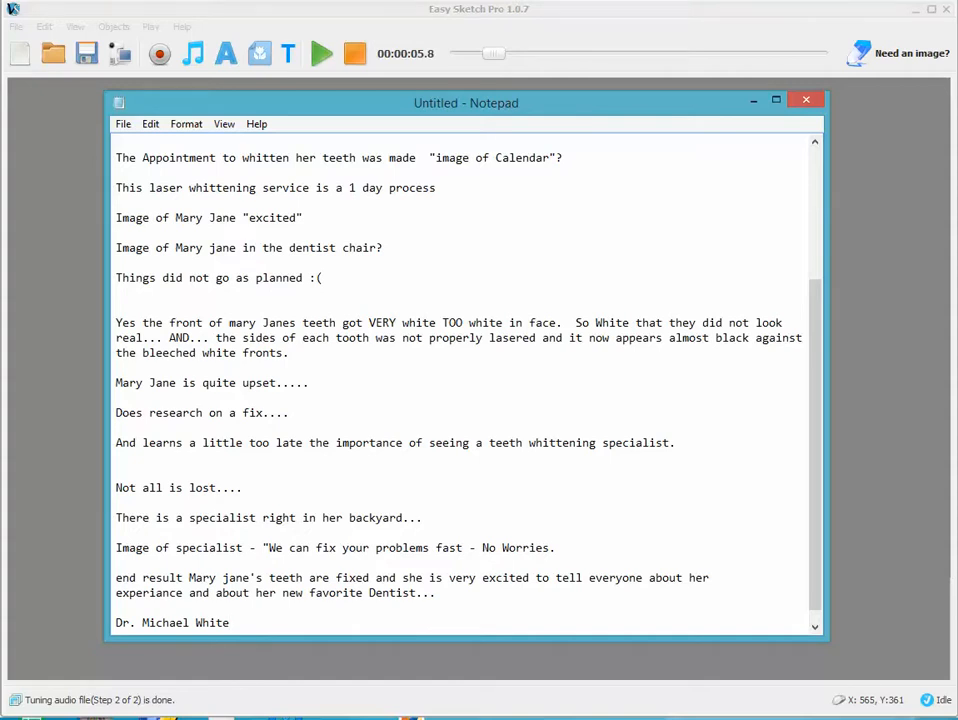
{"action": "key", "text": "Return"}
{"action": "type", "text": "The "}
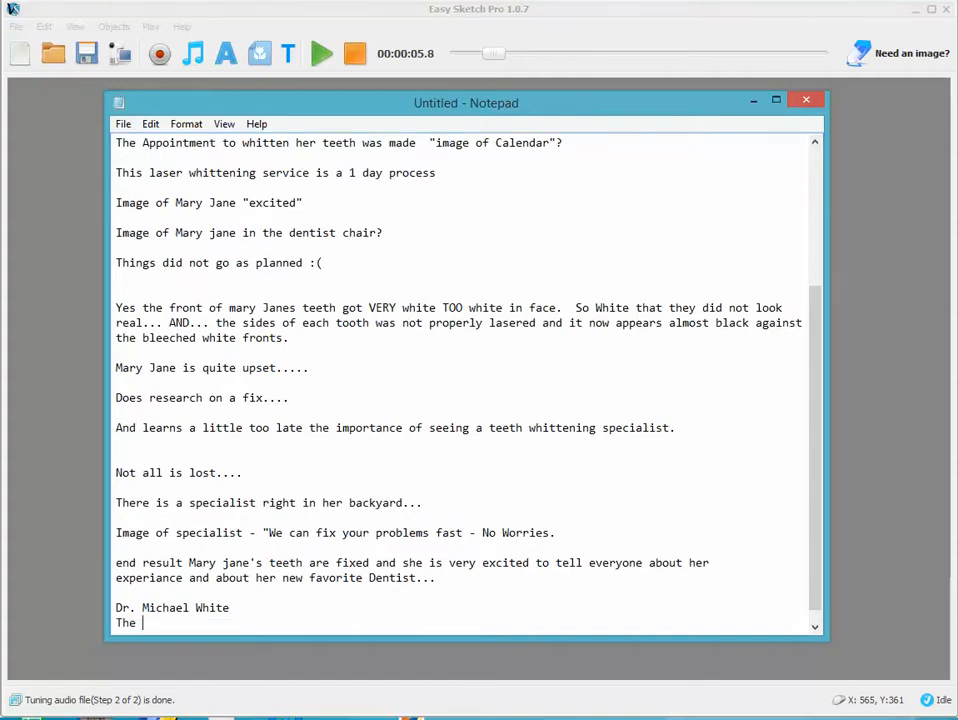
{"action": "type", "text": "teeth whittening "}
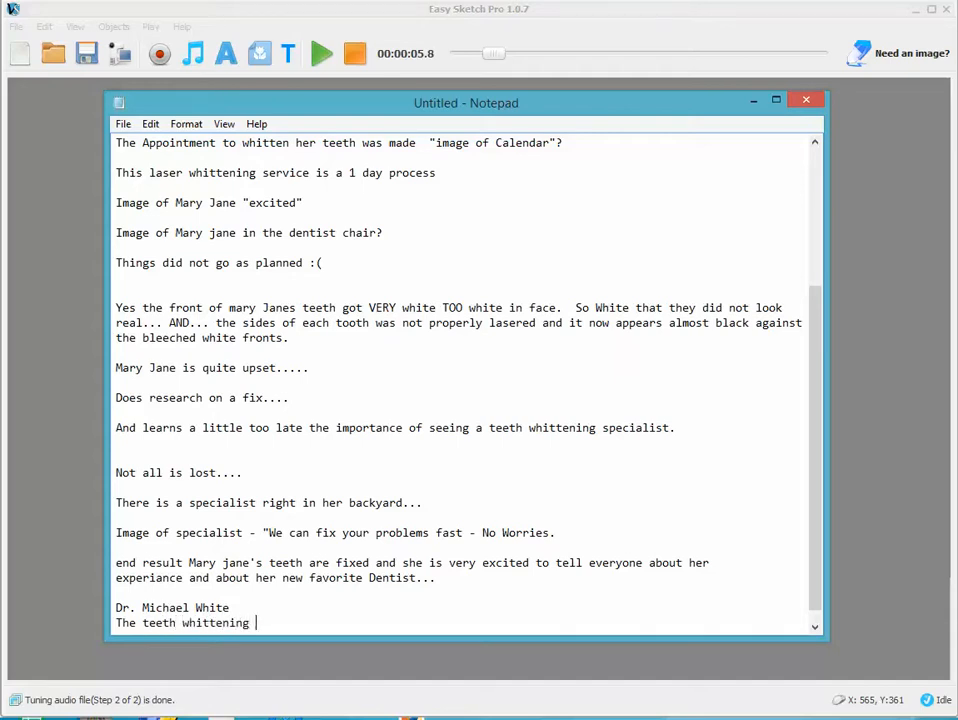
{"action": "type", "text": "specialist\""}
Insert an opening quotation mark before "The teeth whittening specialist", keeping the tagline on one line
{"action": "key", "text": "Left"}
{"action": "key", "text": "Left"}
{"action": "key", "text": "Left"}
{"action": "key", "text": "Left"}
{"action": "key", "text": "Left"}
{"action": "key", "text": "Left"}
{"action": "key", "text": "Left"}
{"action": "key", "text": "Left"}
{"action": "key", "text": "Left"}
{"action": "key", "text": "Left"}
{"action": "key", "text": "Left"}
{"action": "key", "text": "Left"}
{"action": "key", "text": "Left"}
{"action": "key", "text": "Left"}
{"action": "key", "text": "Left"}
{"action": "key", "text": "Left"}
{"action": "key", "text": "Left"}
{"action": "key", "text": "Left"}
{"action": "key", "text": "Left"}
{"action": "key", "text": "Left"}
{"action": "key", "text": "Left"}
{"action": "key", "text": "Left"}
{"action": "key", "text": "Left"}
{"action": "type", "text": "\""}
{"action": "key", "text": "Return"}
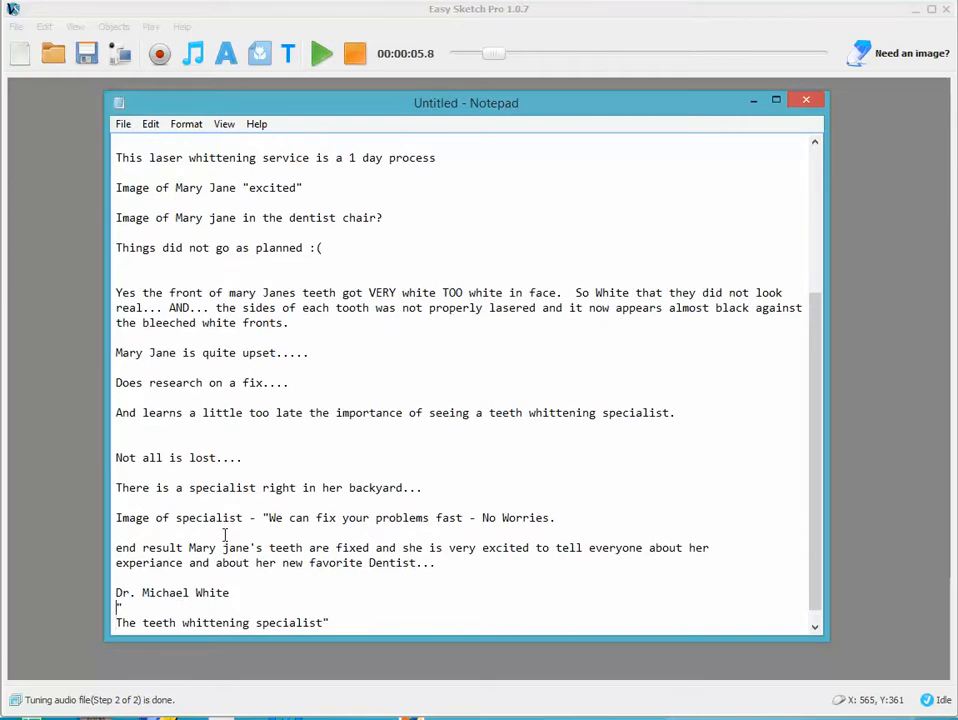
{"action": "key", "text": "BackSpace"}
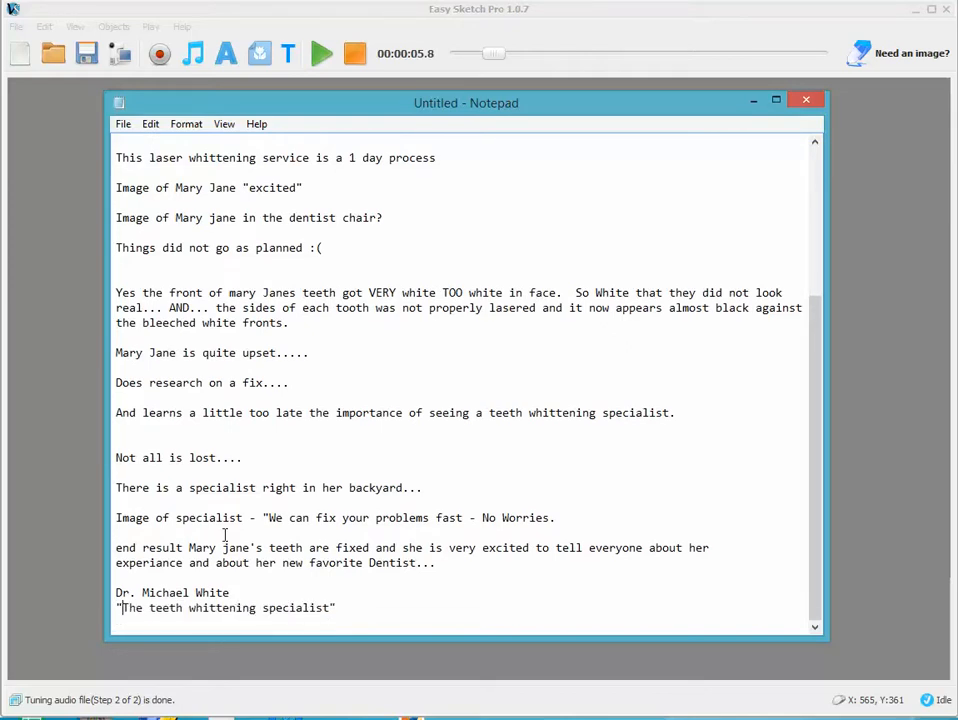
Below the tagline, add the dentist's street address, the city, state and ZIP code, and the phone number on separate lines
{"action": "key", "text": "End"}
{"action": "key", "text": "Return"}
{"action": "type", "text": "123 main st"}
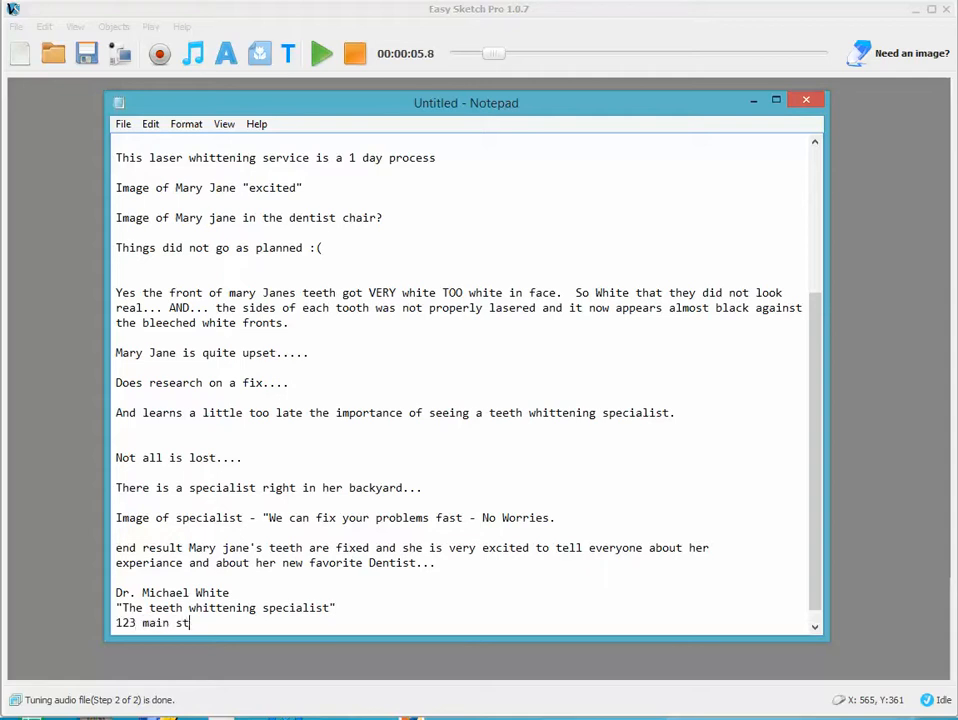
{"action": "key", "text": "Return"}
{"action": "type", "text": "b"}
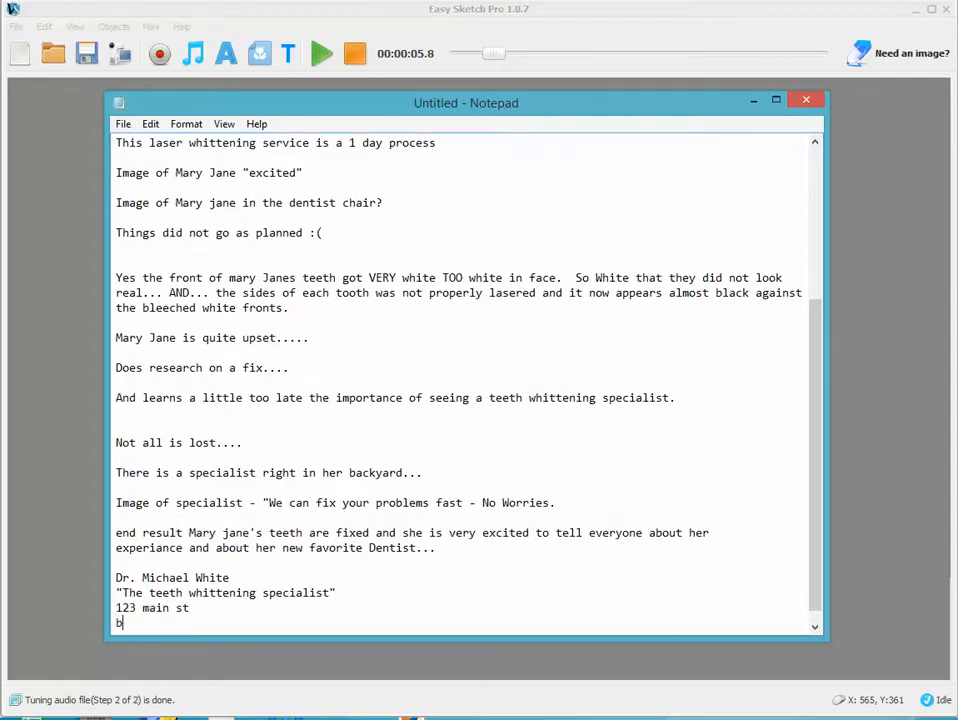
{"action": "type", "text": "oston, ma 02116"}
{"action": "key", "text": "Return"}
{"action": "type", "text": "6"}
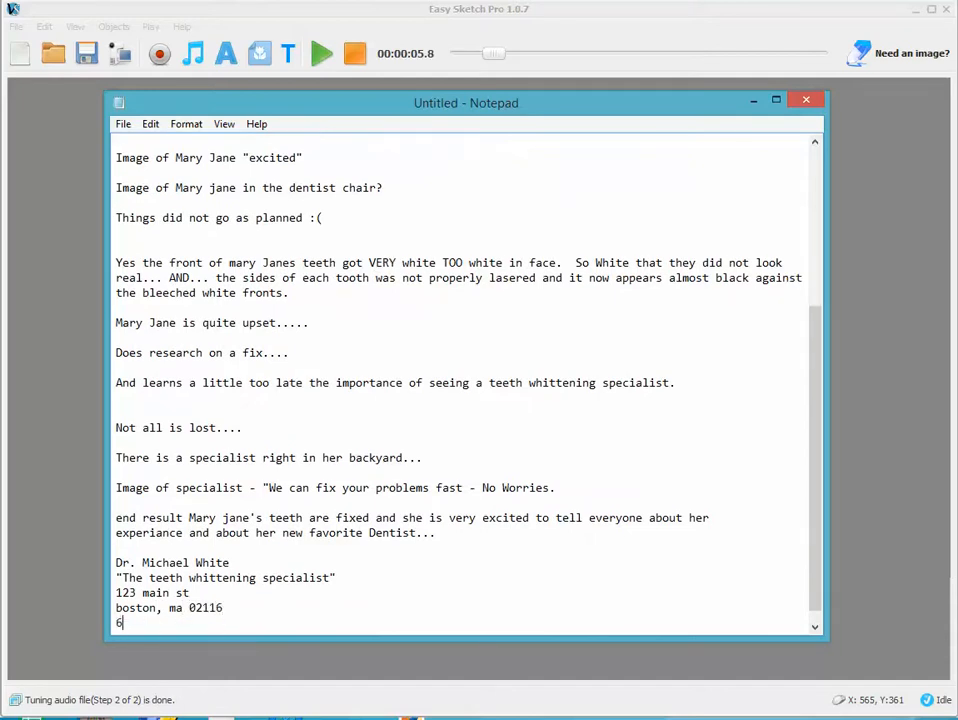
{"action": "type", "text": "17-123-4567"}
{"action": "key", "text": "Return"}
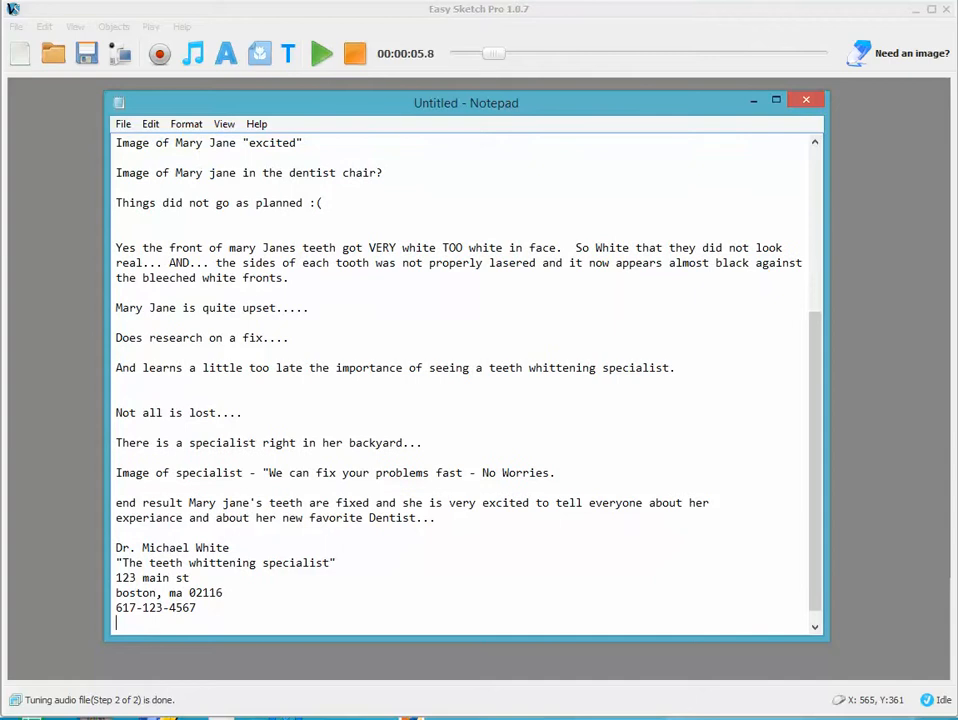
Leave a blank line below the phone number and end the script with the smiley ":)"
{"action": "key", "text": "Return"}
{"action": "type", "text": ":)"}
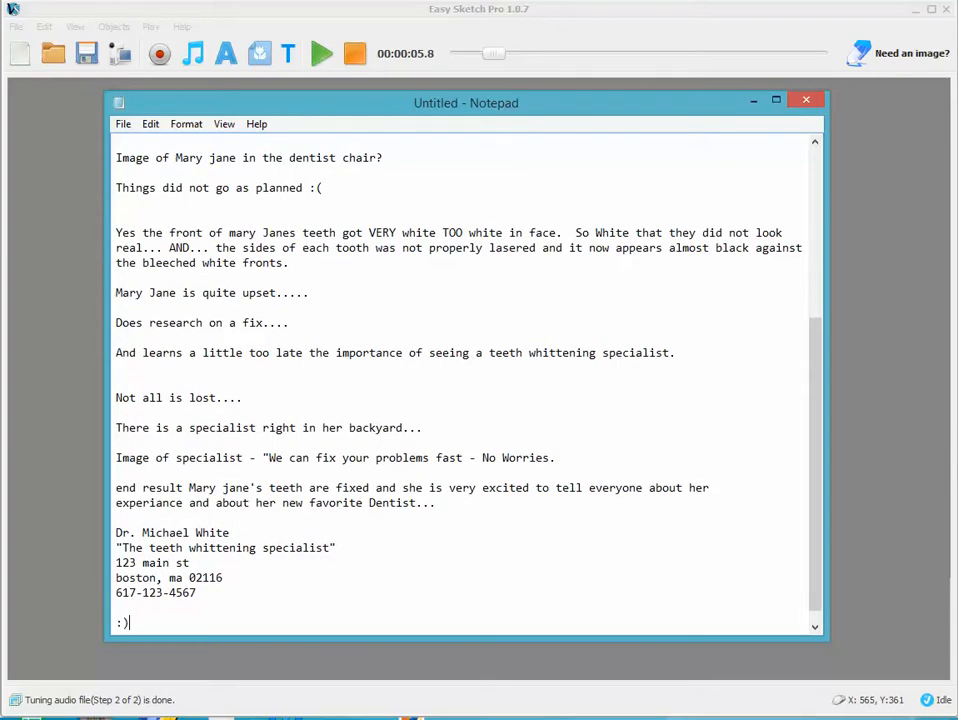
{"action": "key", "text": "Return"}
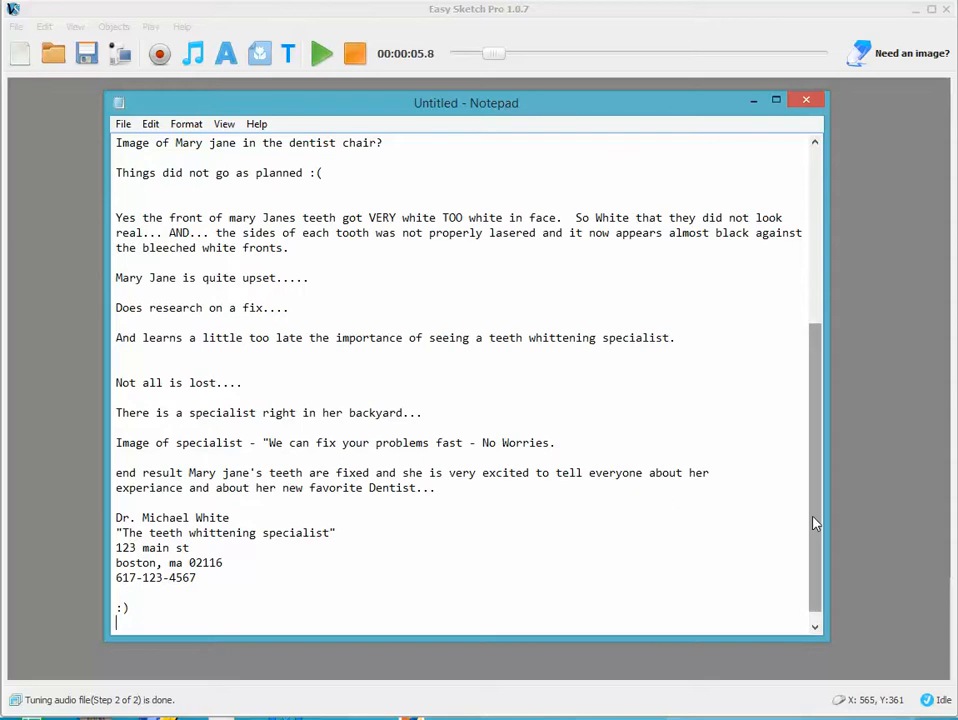
Capitalize the J of the character's second name in the "end result" line
{"action": "left_click", "coordinate": [225, 473]}
{"action": "key", "text": "Delete"}
{"action": "type", "text": "J"}
Select the "Meet" line introducing the character near the script's start and minimize Notepad to return to Easy Sketch Pro
{"action": "left_click_drag", "start_coordinate": [818, 497], "coordinate": [814, 257]}
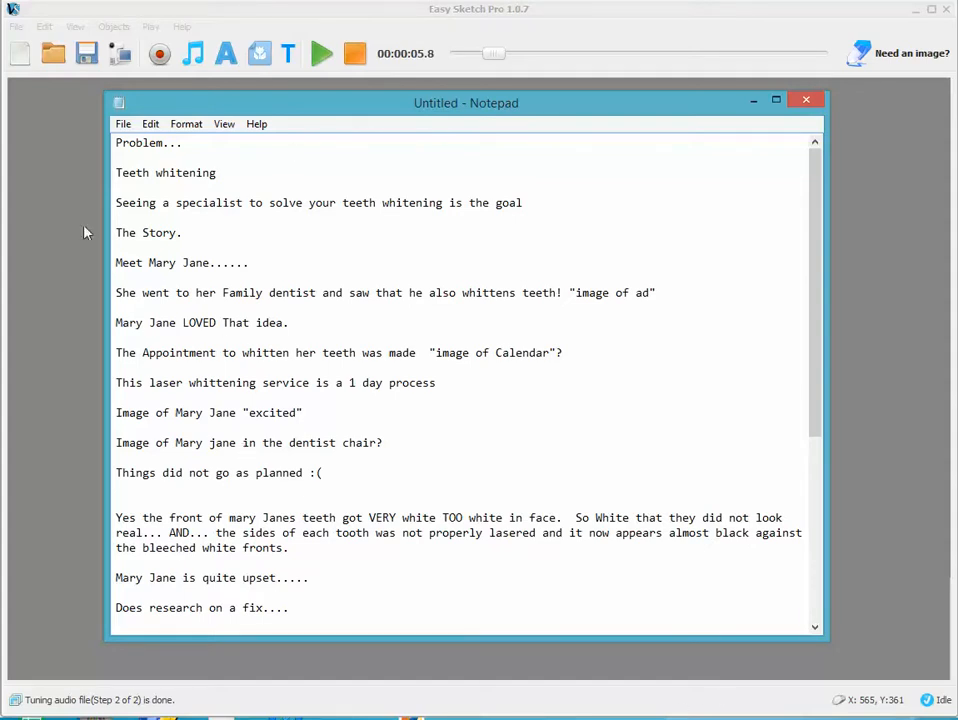
{"action": "left_click_drag", "start_coordinate": [117, 263], "coordinate": [273, 267]}
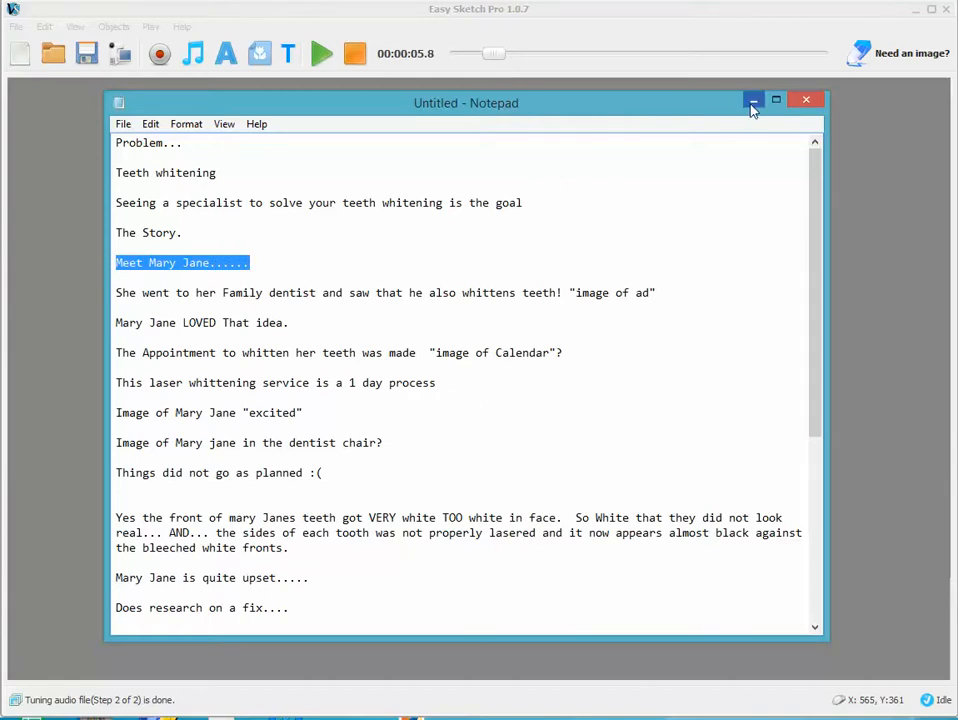
{"action": "left_click_drag", "start_coordinate": [657, 109], "coordinate": [957, 140]}
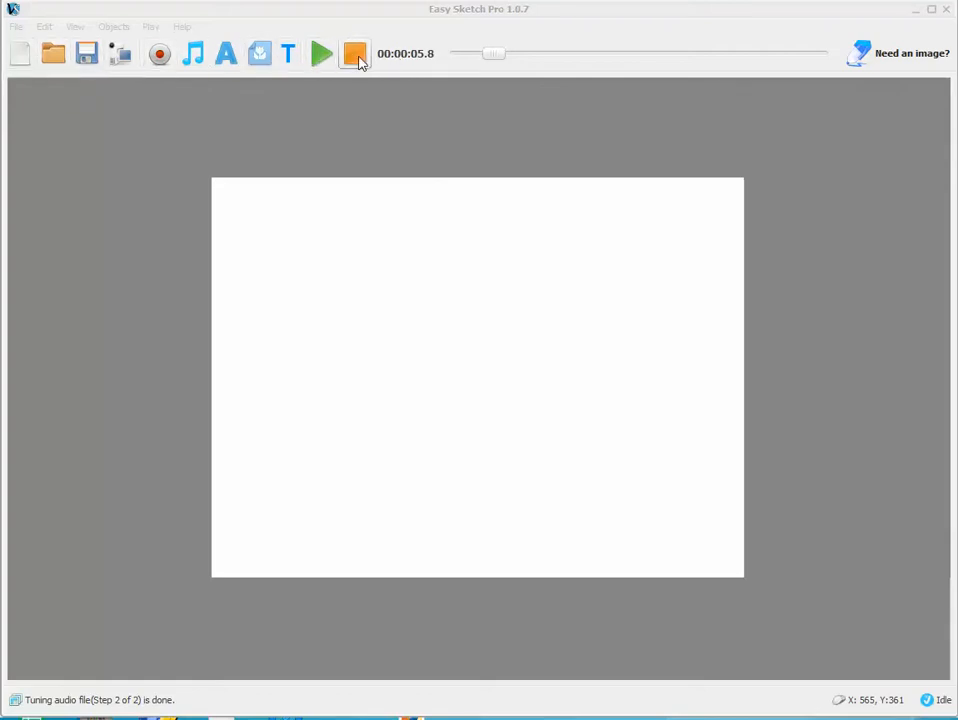
Add a black Tahoma 72 text object to the canvas reading "Meet", the character's name and "..."
{"action": "left_click", "coordinate": [228, 56]}
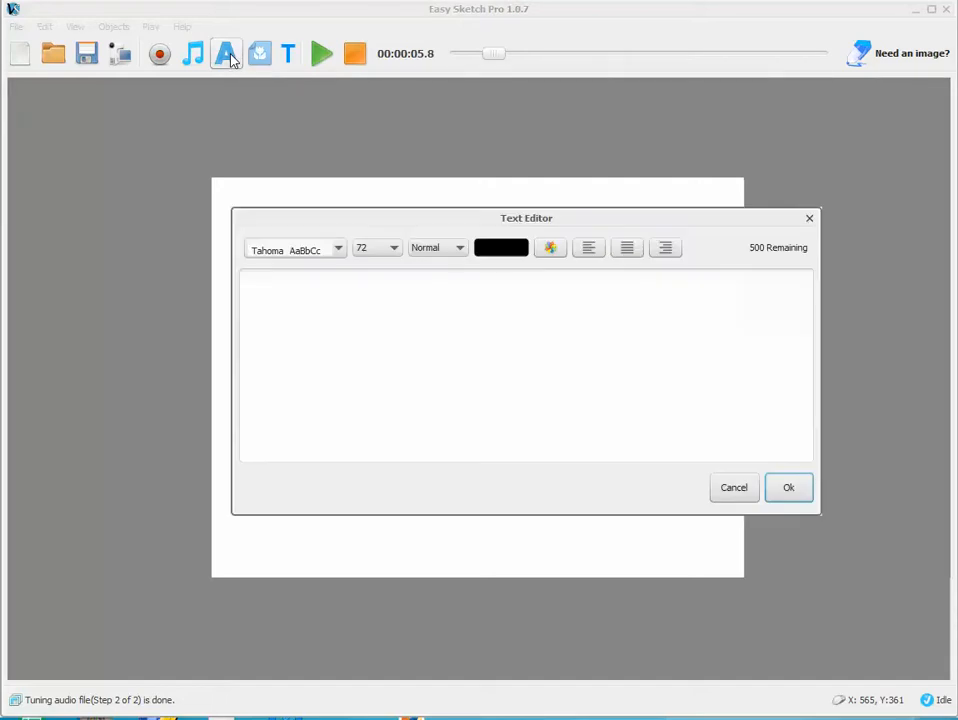
{"action": "left_click", "coordinate": [396, 332]}
{"action": "type", "text": "Mee"}
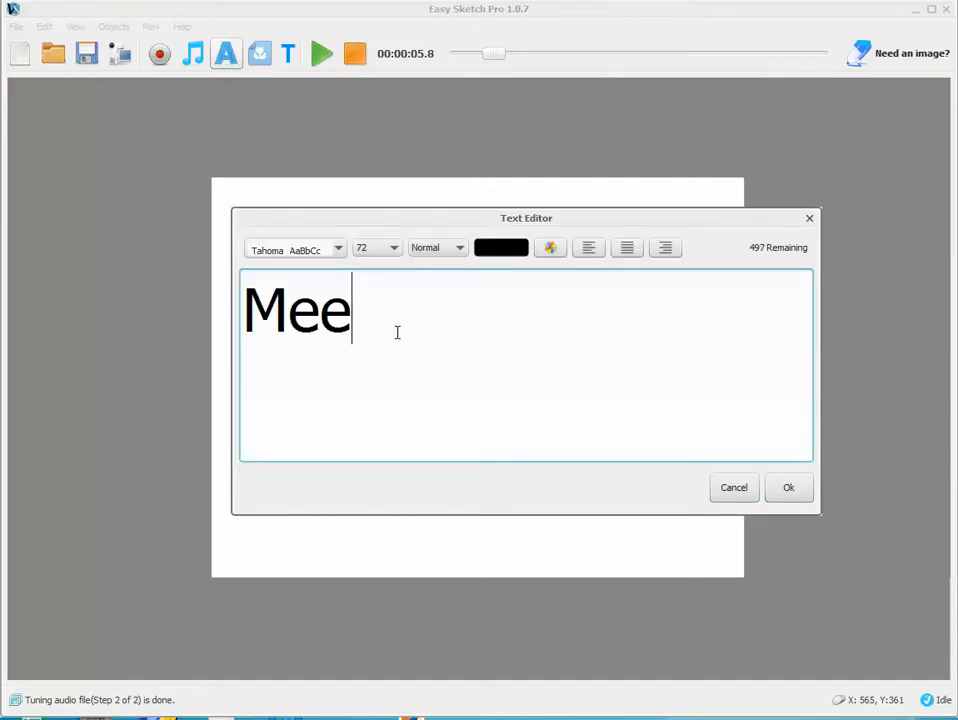
{"action": "type", "text": "t Mary Ja"}
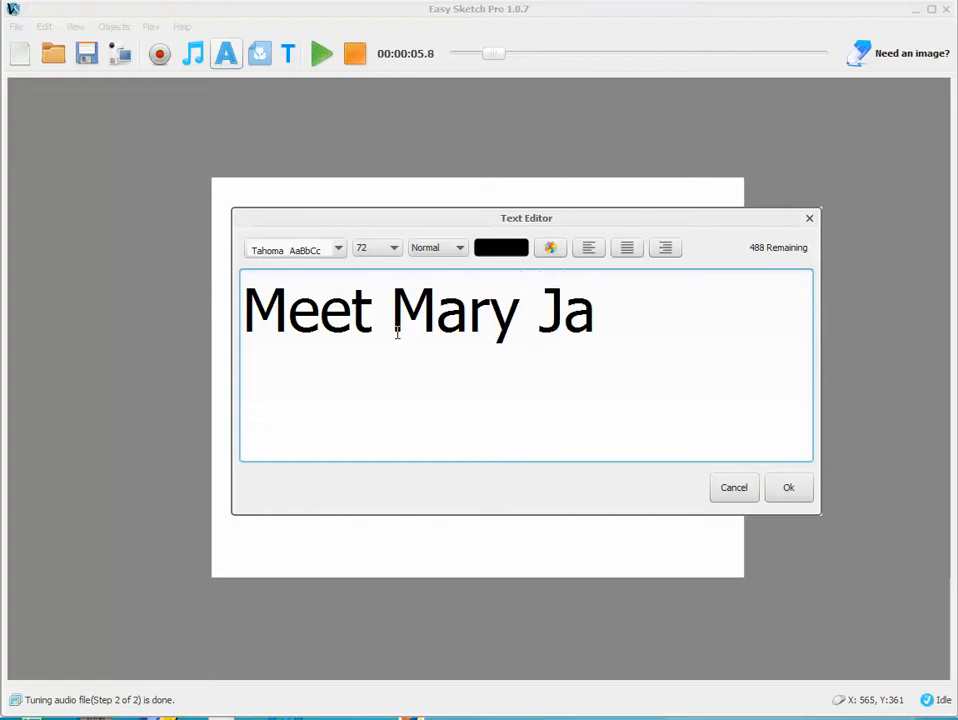
{"action": "type", "text": "ne"}
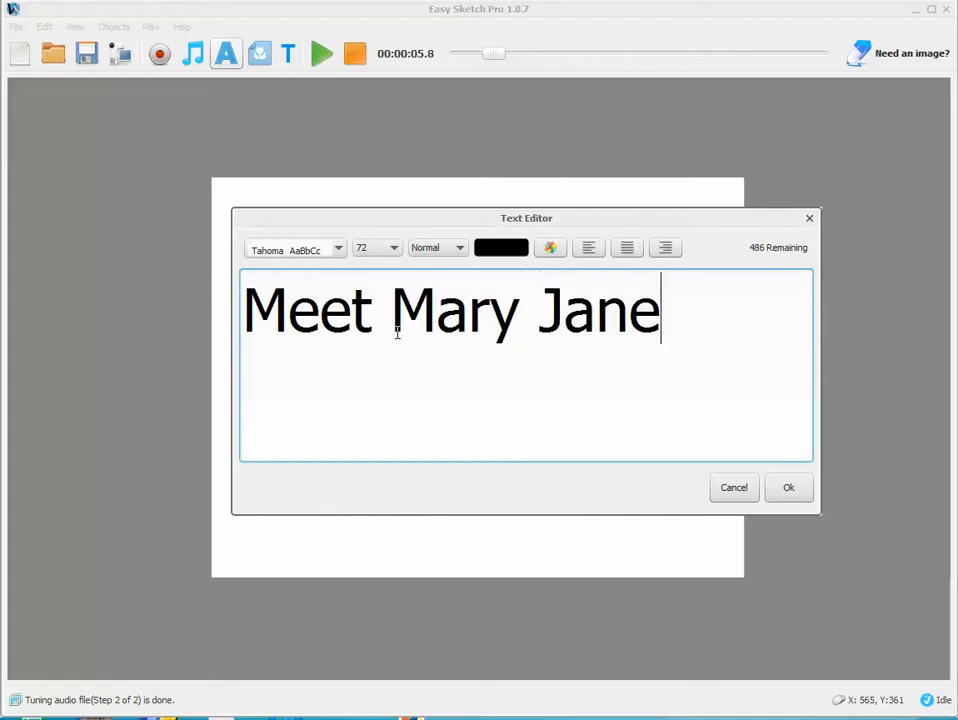
{"action": "type", "text": "..."}
{"action": "left_click", "coordinate": [798, 493]}
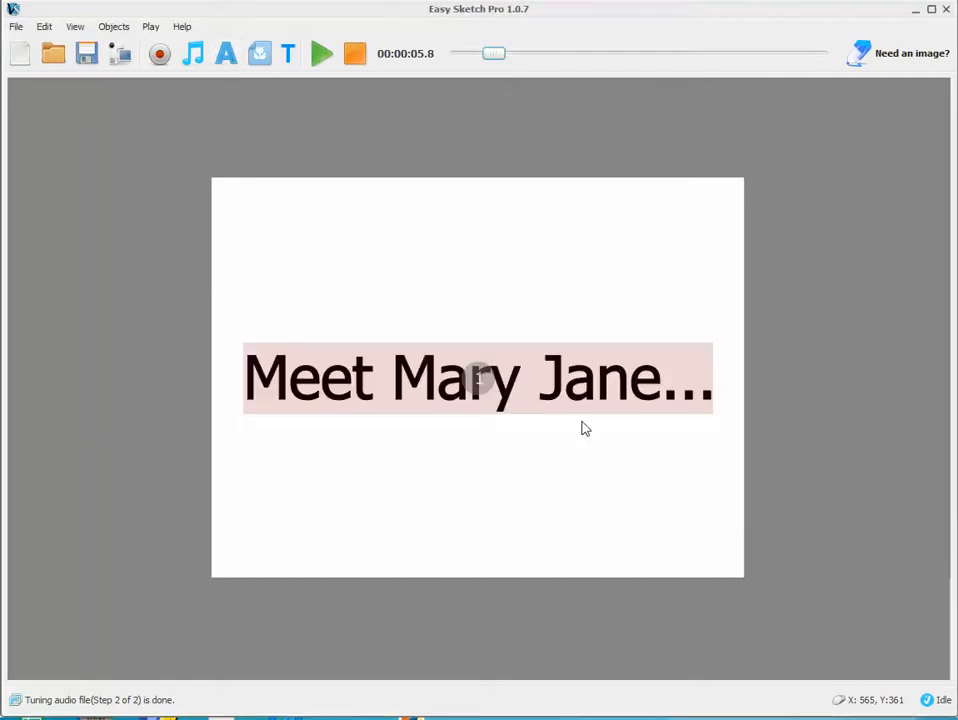
Move the "Meet" text to the canvas's upper-left corner and shrink it slightly
{"action": "left_click", "coordinate": [525, 405]}
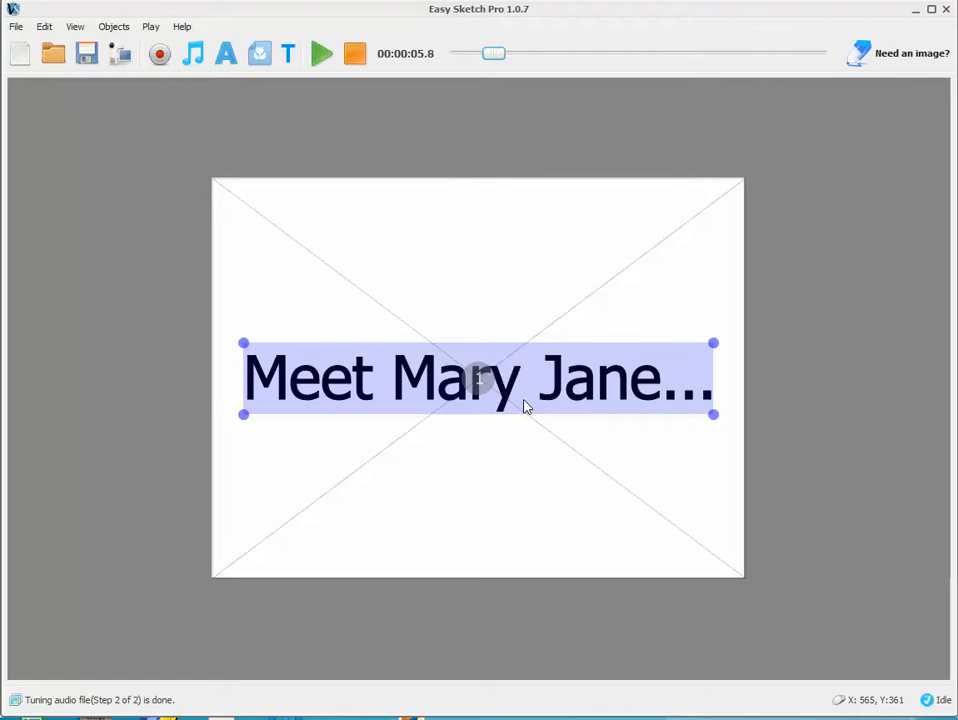
{"action": "left_click_drag", "start_coordinate": [525, 405], "coordinate": [535, 374]}
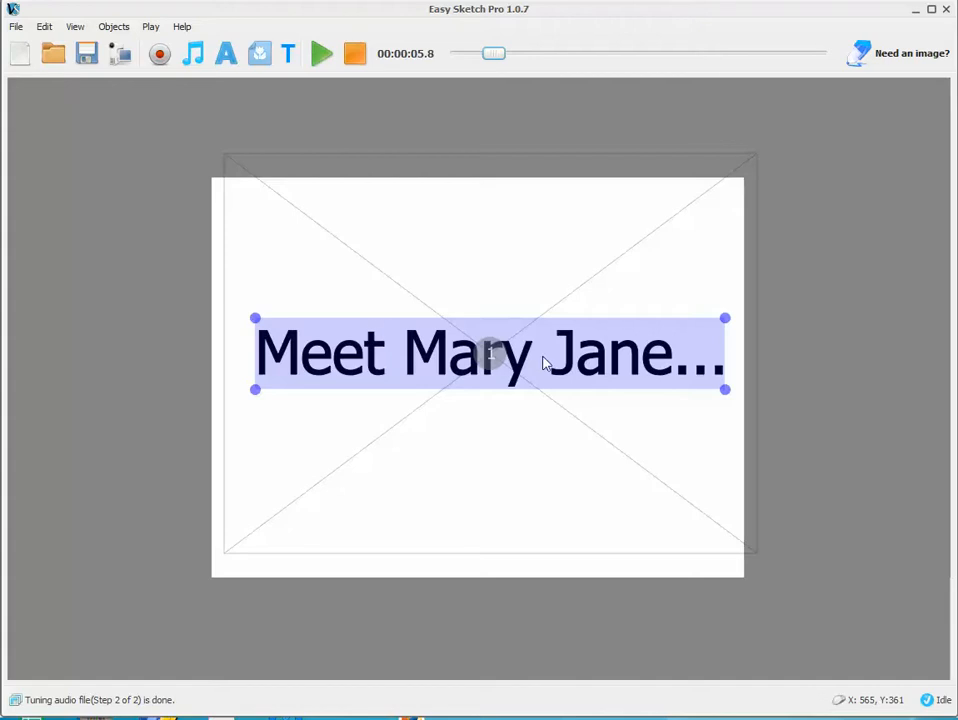
{"action": "left_click_drag", "start_coordinate": [547, 363], "coordinate": [505, 222]}
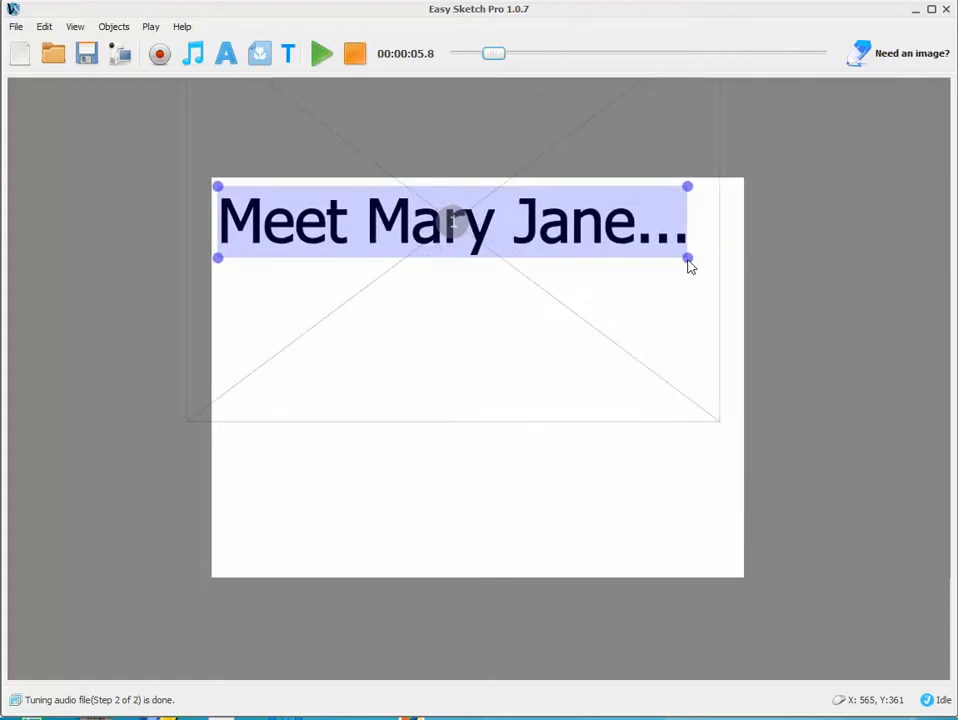
{"action": "left_click_drag", "start_coordinate": [687, 262], "coordinate": [647, 247]}
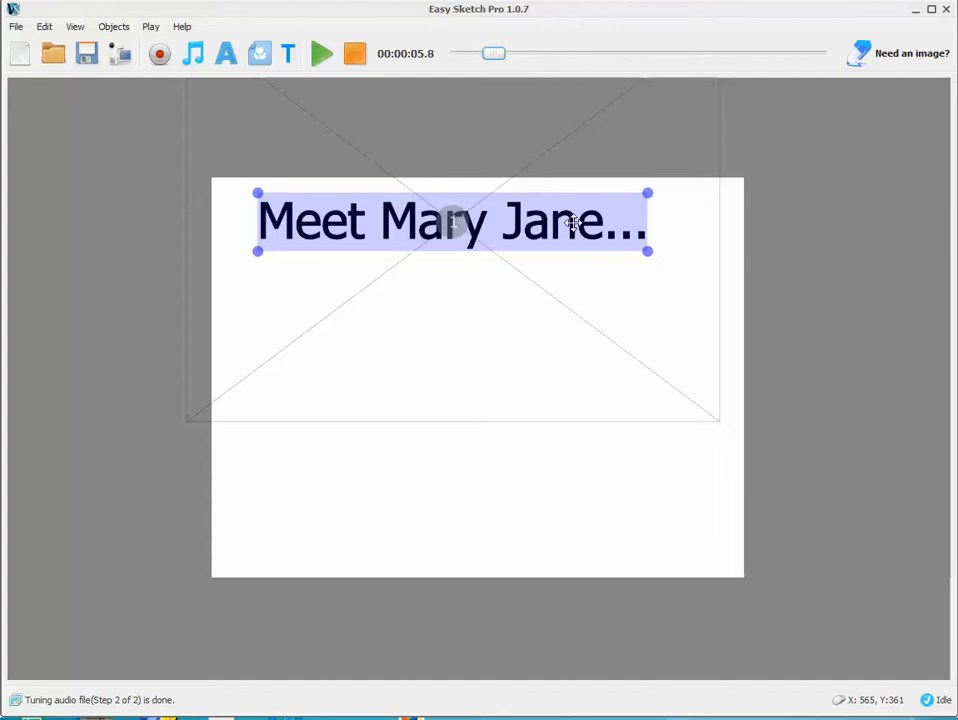
{"action": "left_click_drag", "start_coordinate": [573, 220], "coordinate": [536, 223]}
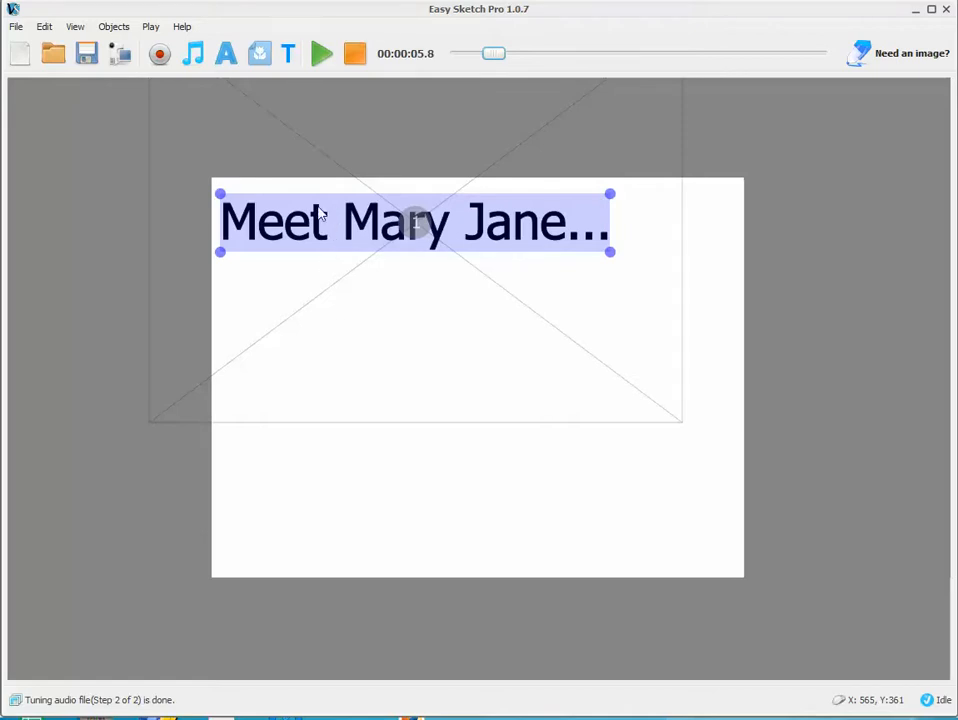
{"action": "left_click", "coordinate": [363, 311]}
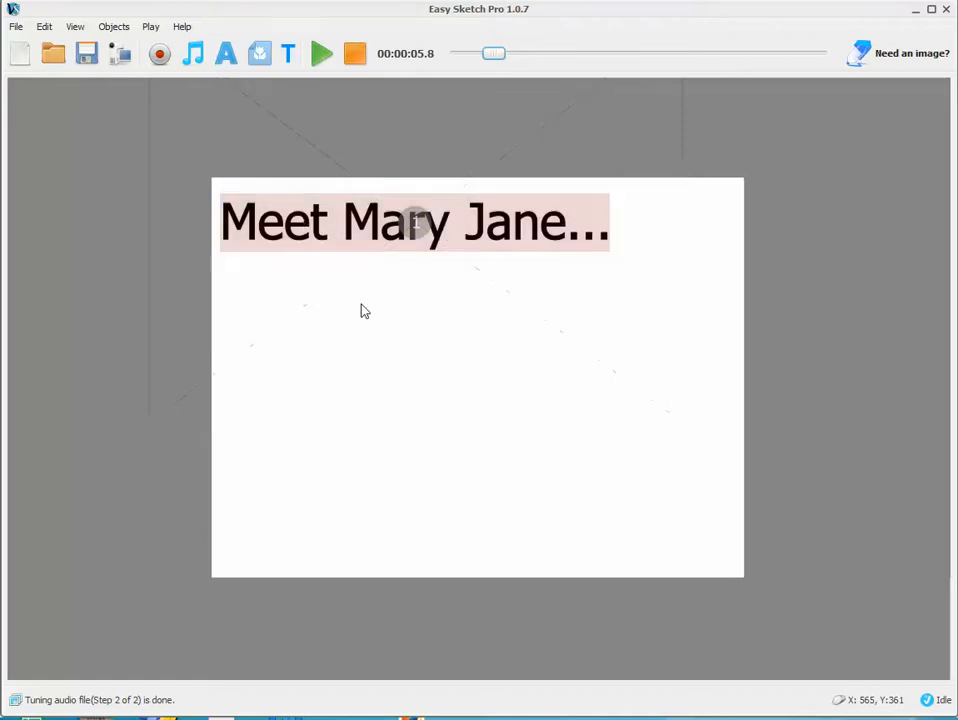
Apply Fix Camera to the "Meet" text so its camera frame aligns with the canvas, and deselect the text
{"action": "left_click", "coordinate": [330, 232]}
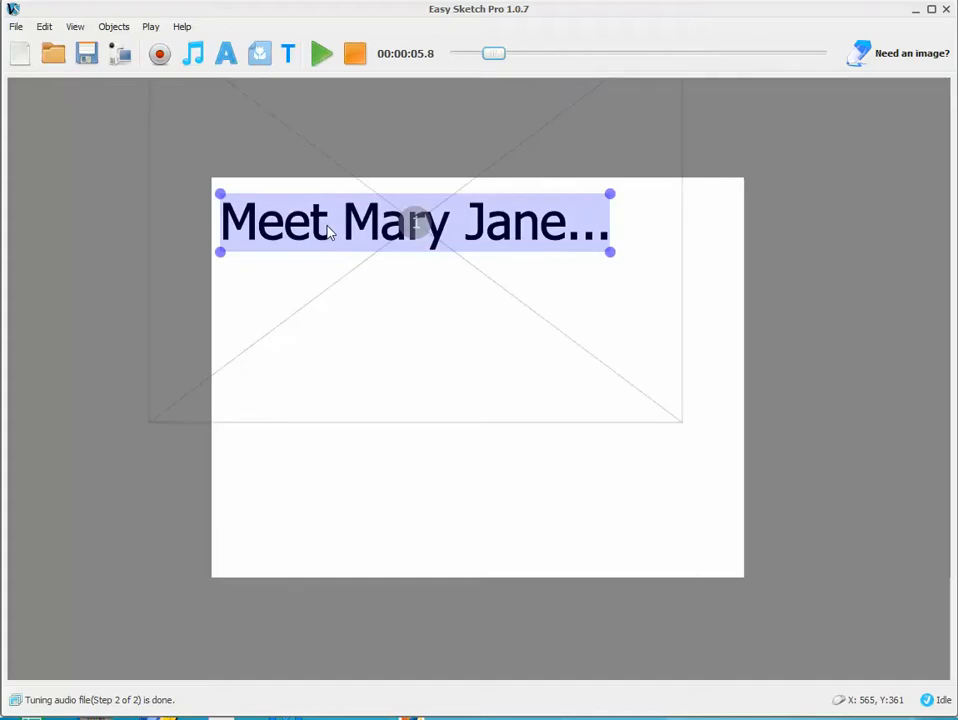
{"action": "right_click", "coordinate": [330, 232]}
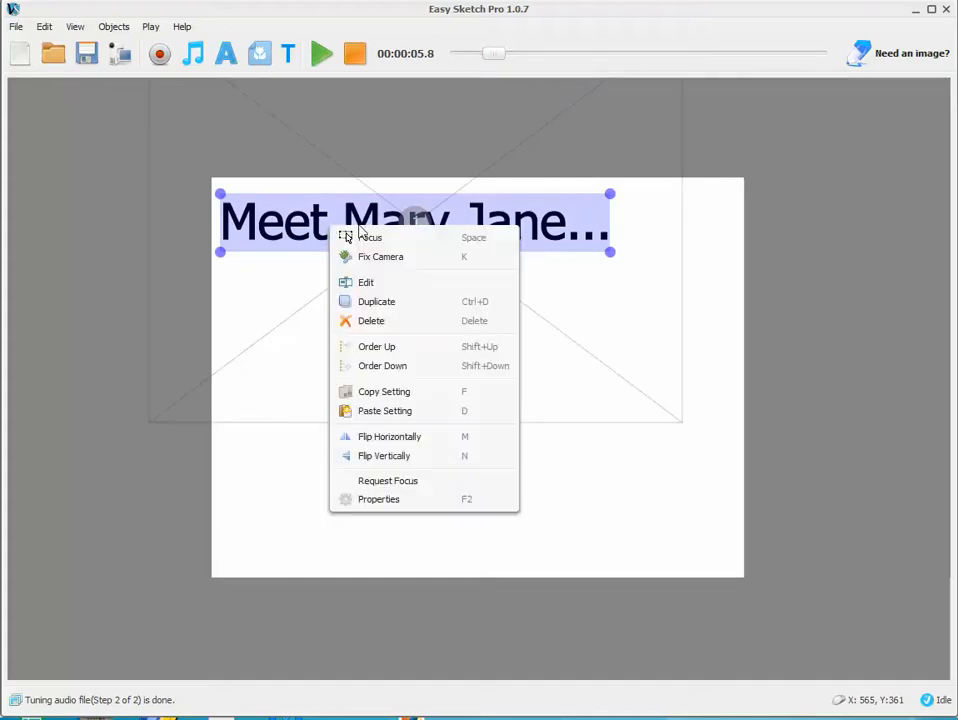
{"action": "left_click", "coordinate": [433, 260]}
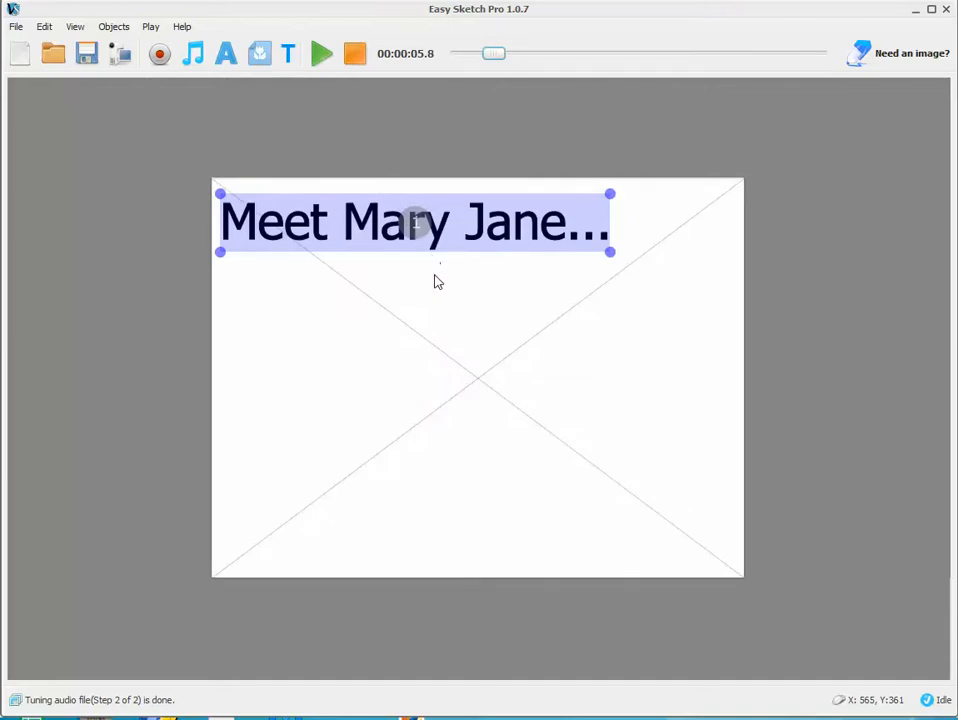
{"action": "left_click", "coordinate": [456, 340]}
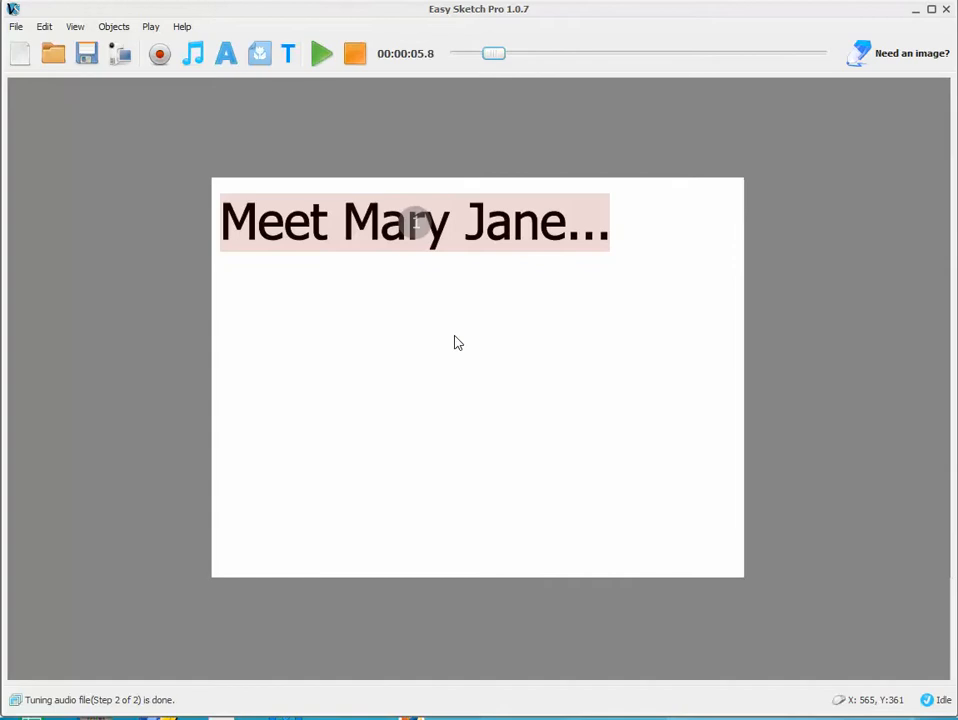
Insert the library's People image of the red-haired woman shrugging with both palms raised
{"action": "left_click", "coordinate": [260, 55]}
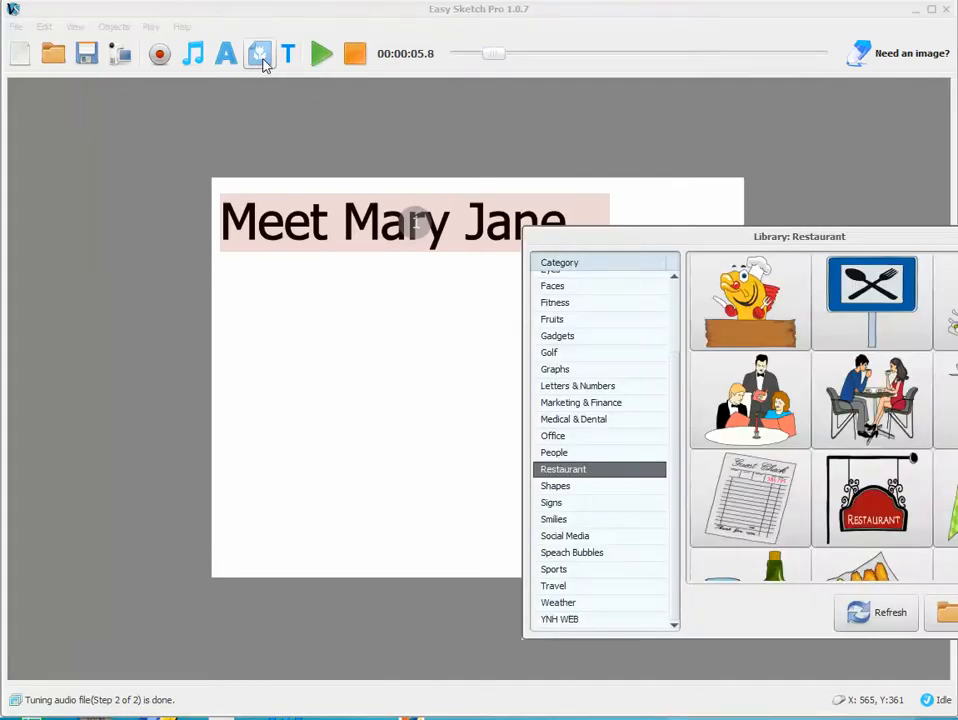
{"action": "left_click_drag", "start_coordinate": [748, 245], "coordinate": [483, 171]}
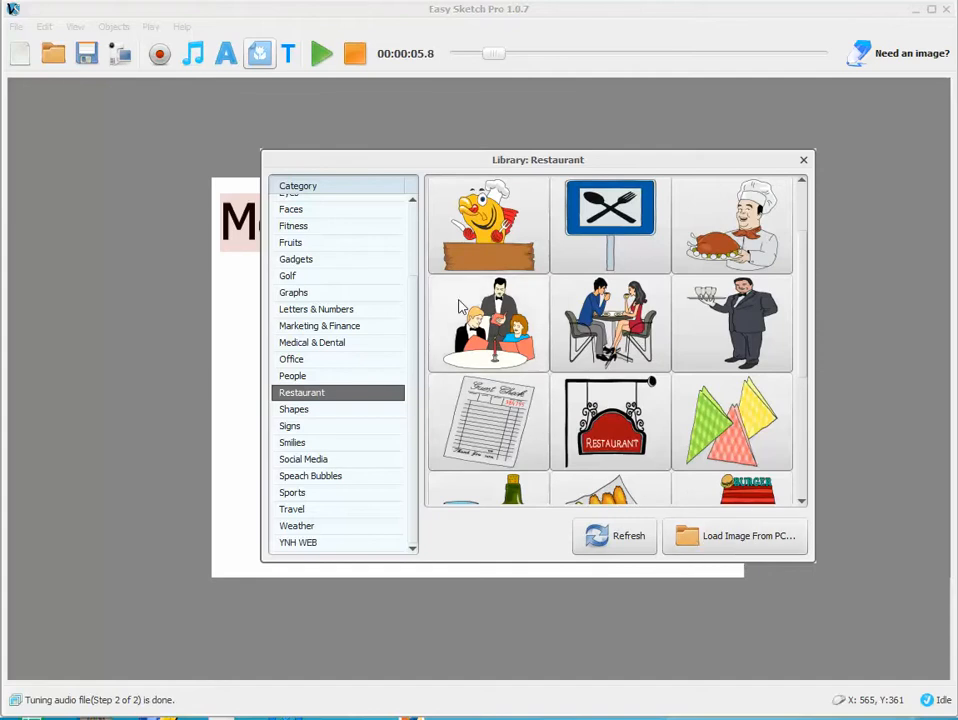
{"action": "left_click", "coordinate": [288, 379]}
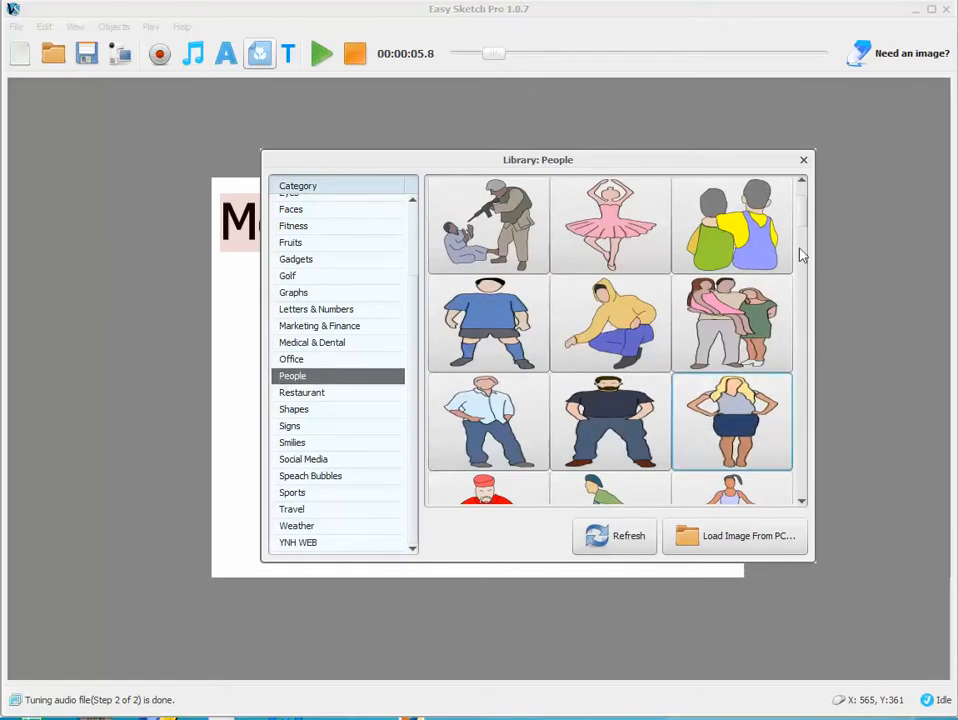
{"action": "left_click_drag", "start_coordinate": [800, 215], "coordinate": [797, 470]}
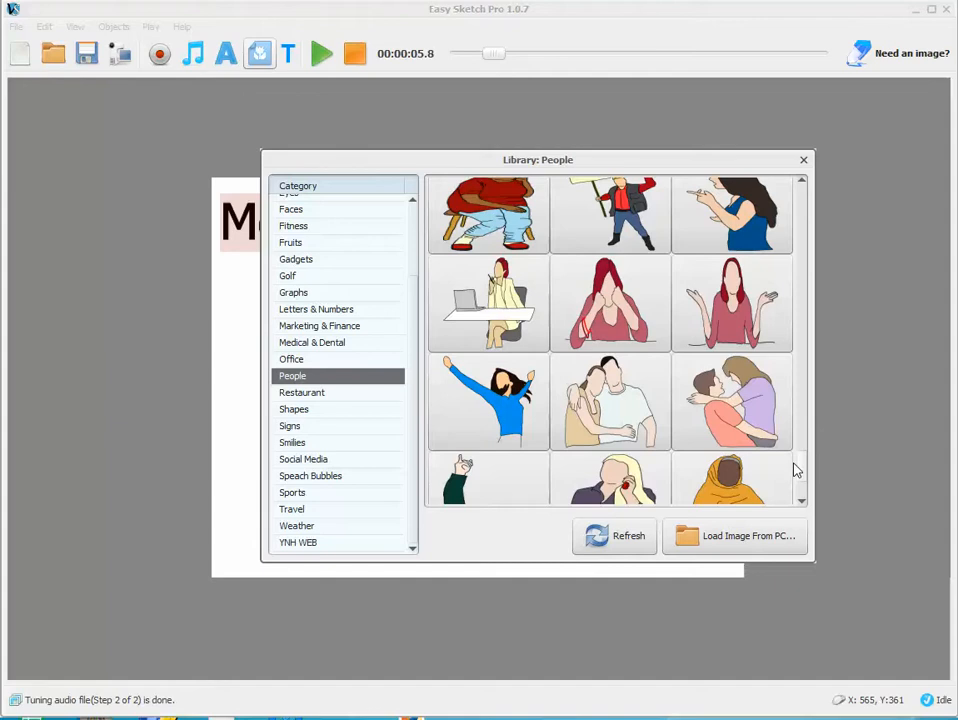
{"action": "mouse_move", "coordinate": [797, 470]}
{"action": "left_mouse_down"}
{"action": "mouse_move", "coordinate": [798, 502]}
{"action": "mouse_move", "coordinate": [795, 459]}
{"action": "left_mouse_up"}
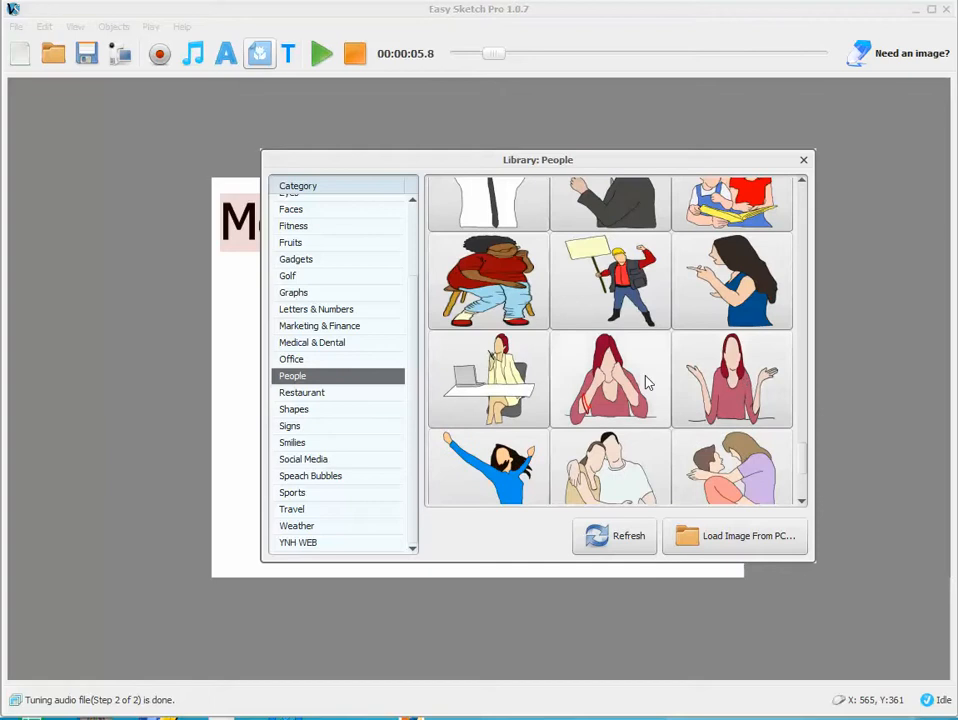
{"action": "left_click", "coordinate": [747, 382]}
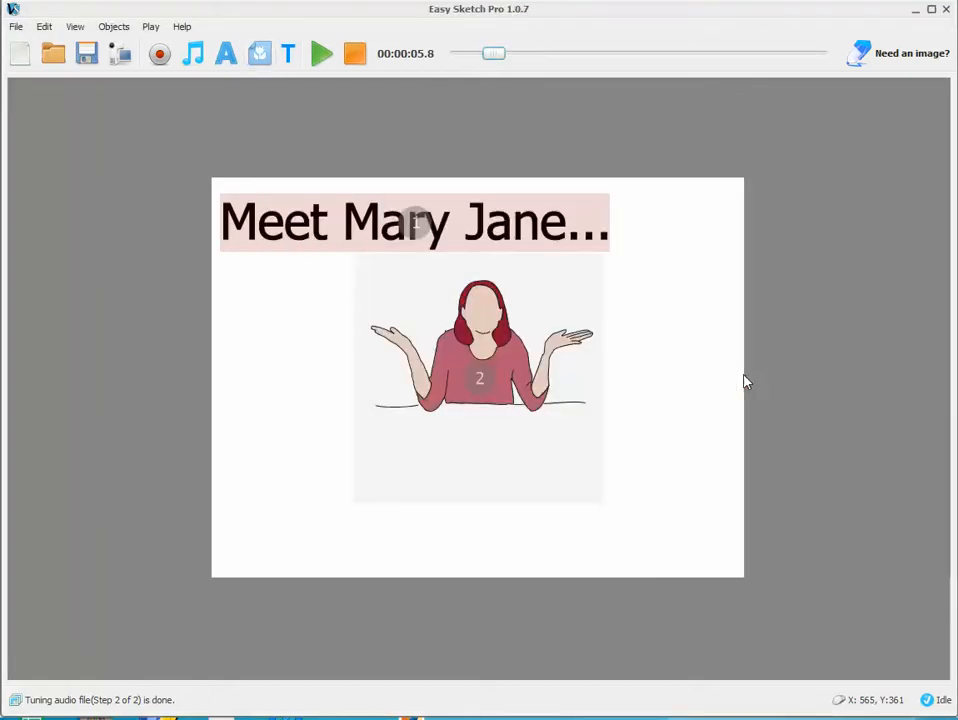
Shrink the shrugging woman image and move it beneath the beginning of the "Meet" text
{"action": "left_click", "coordinate": [489, 366]}
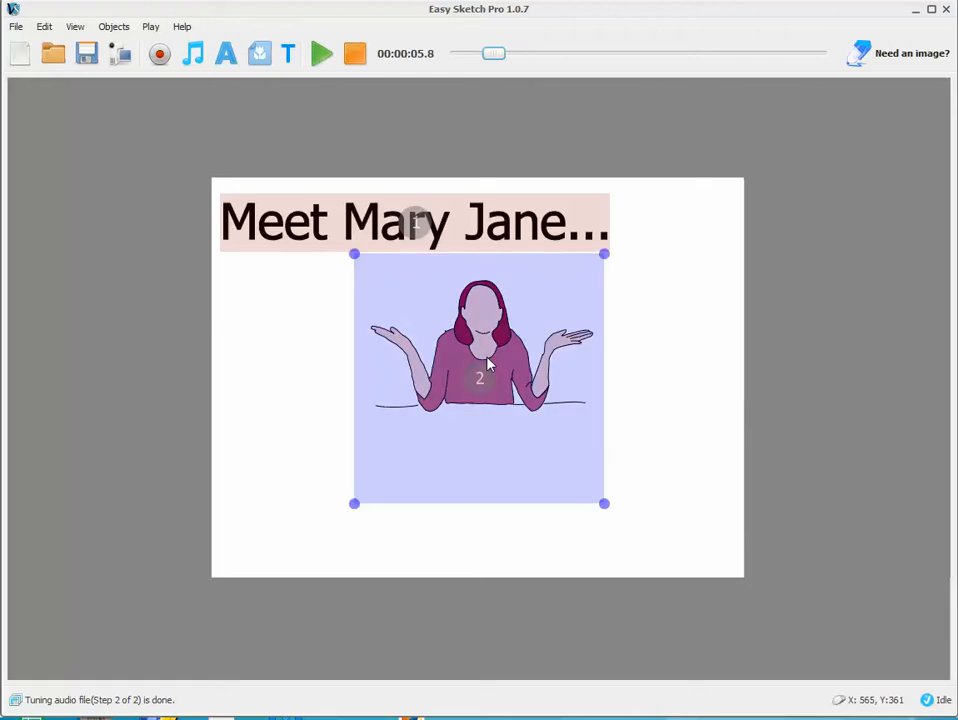
{"action": "left_click_drag", "start_coordinate": [605, 505], "coordinate": [567, 466]}
{"action": "left_click_drag", "start_coordinate": [532, 402], "coordinate": [393, 381]}
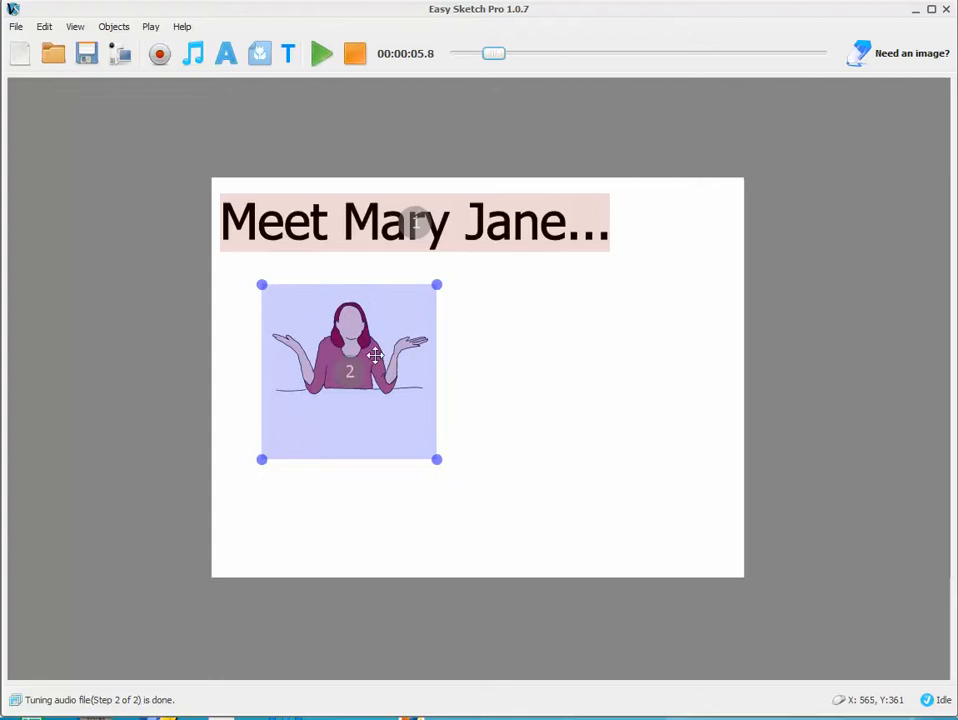
Apply Fix Camera to the shrugging woman image so its camera frame matches the canvas
{"action": "right_click", "coordinate": [377, 359]}
{"action": "left_click", "coordinate": [419, 388]}
{"action": "left_click", "coordinate": [490, 385]}
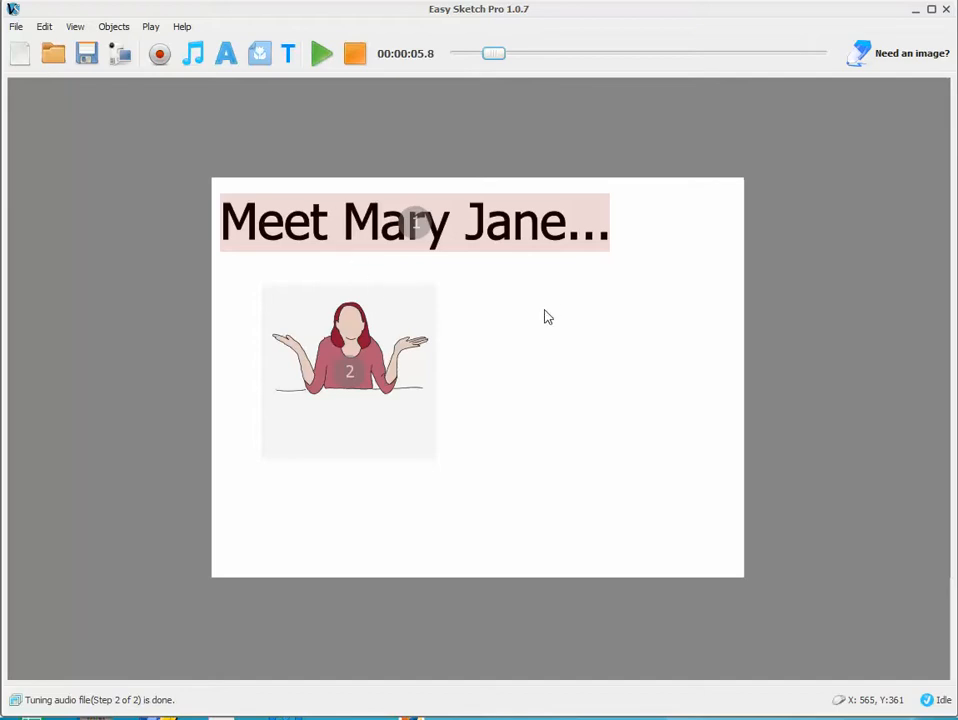
{"action": "right_click", "coordinate": [349, 355]}
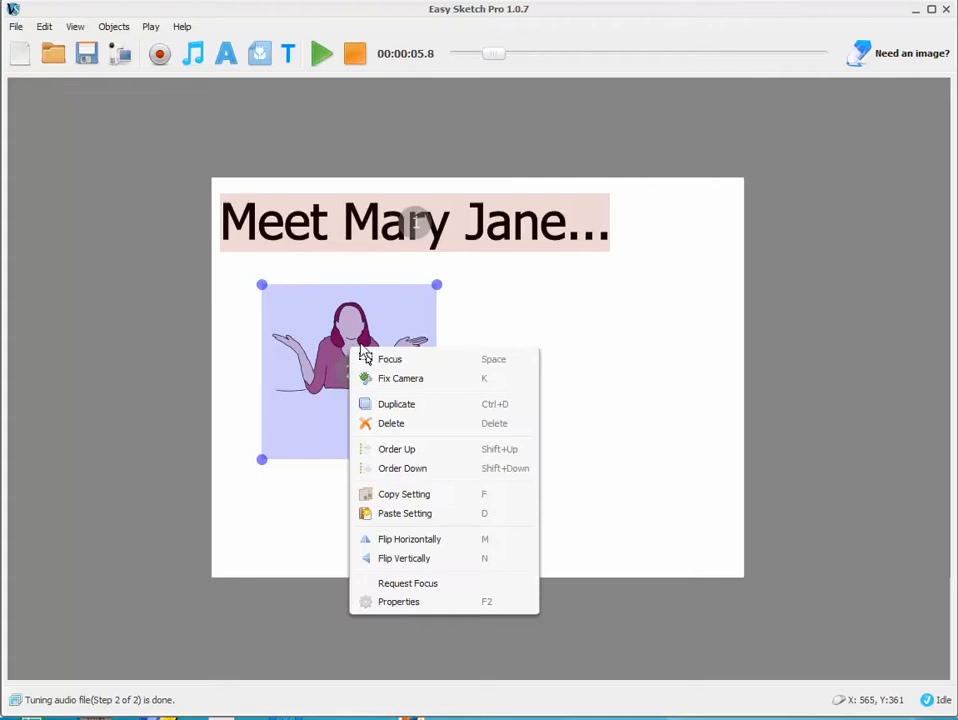
{"action": "left_click", "coordinate": [389, 378]}
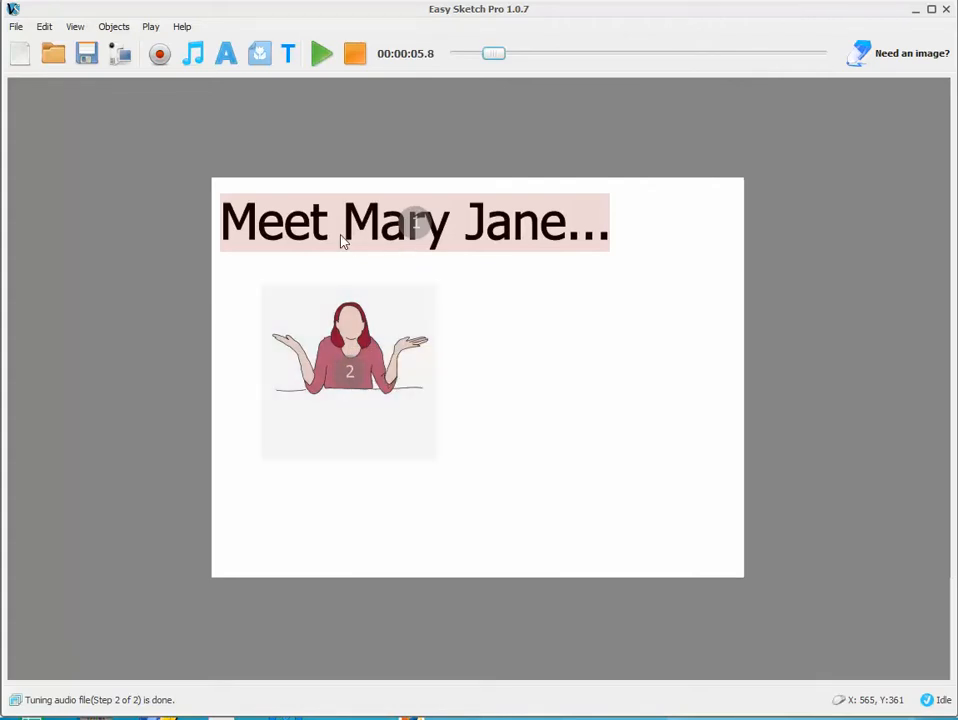
Reapply Fix Camera to the "Meet" text and deselect it
{"action": "right_click", "coordinate": [341, 241]}
{"action": "left_click", "coordinate": [378, 266]}
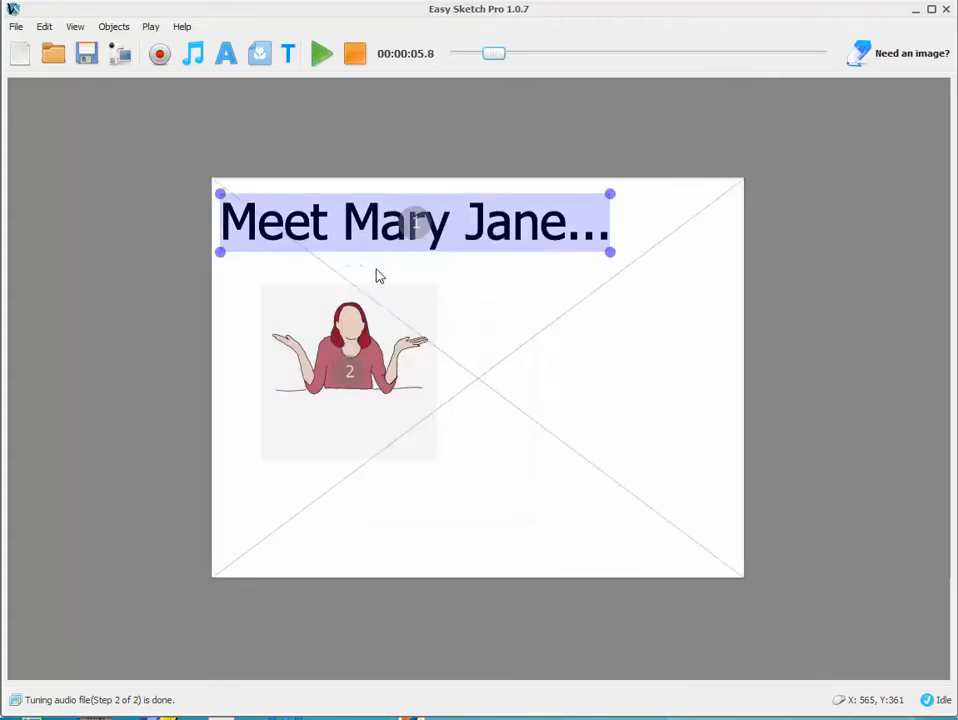
{"action": "left_click", "coordinate": [483, 372]}
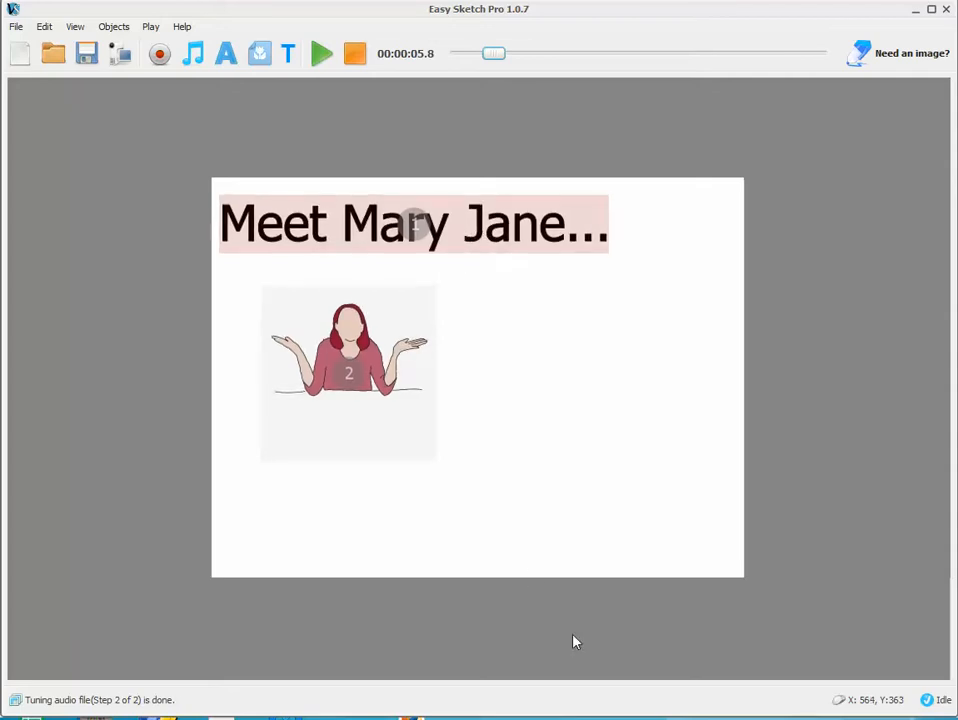
Add a black Tahoma 72 text object reading "She Has A dental Appointment" to the canvas
{"action": "left_click", "coordinate": [228, 58]}
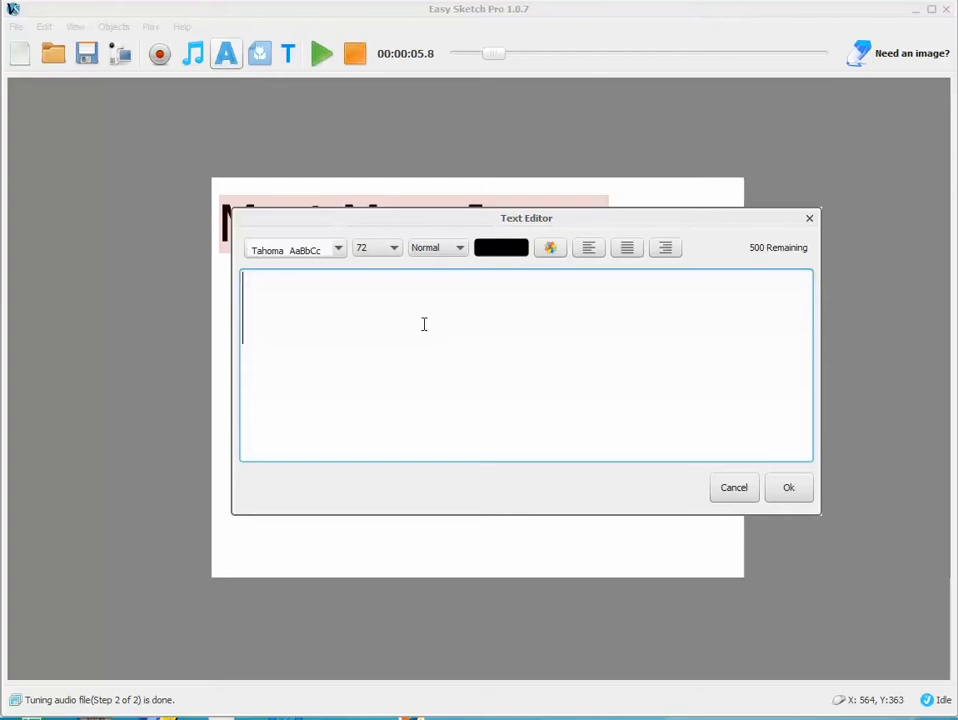
{"action": "type", "text": "S"}
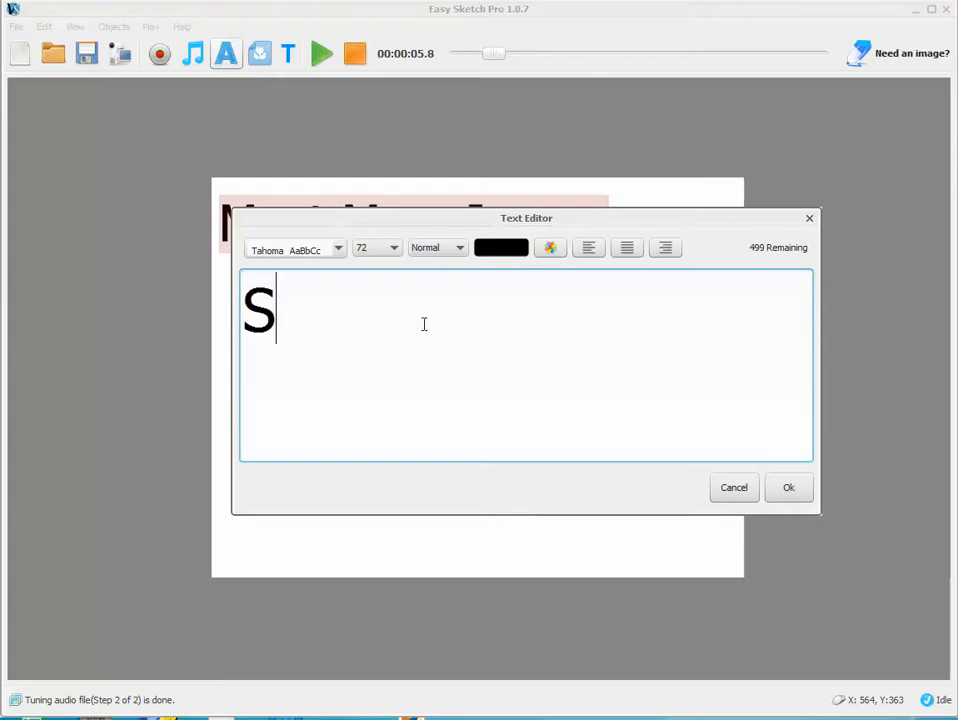
{"action": "type", "text": "he Has "}
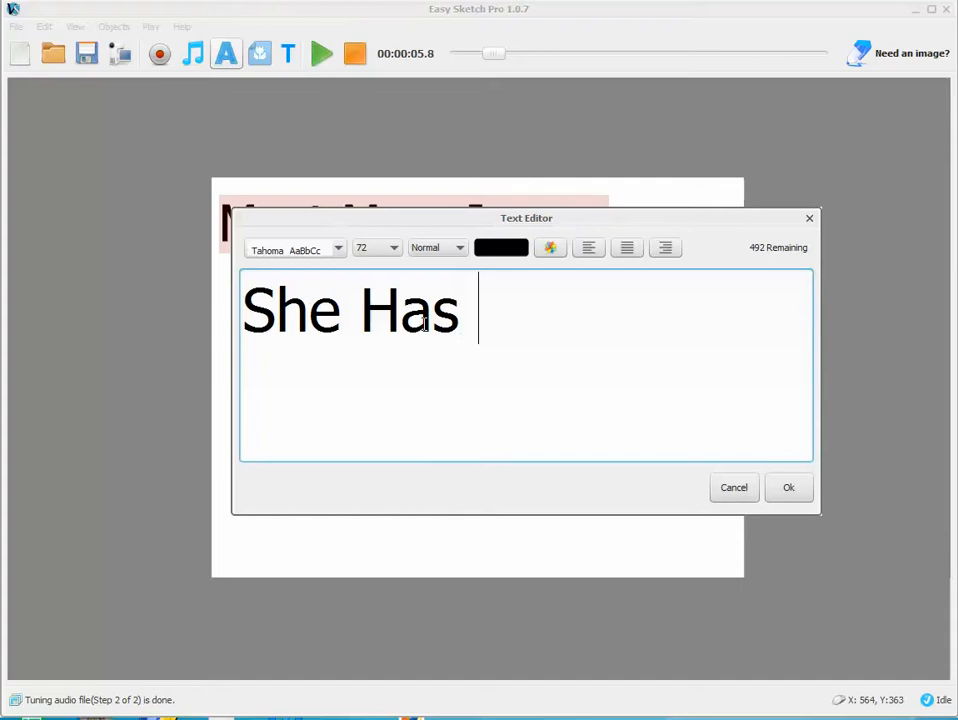
{"action": "type", "text": "A dena"}
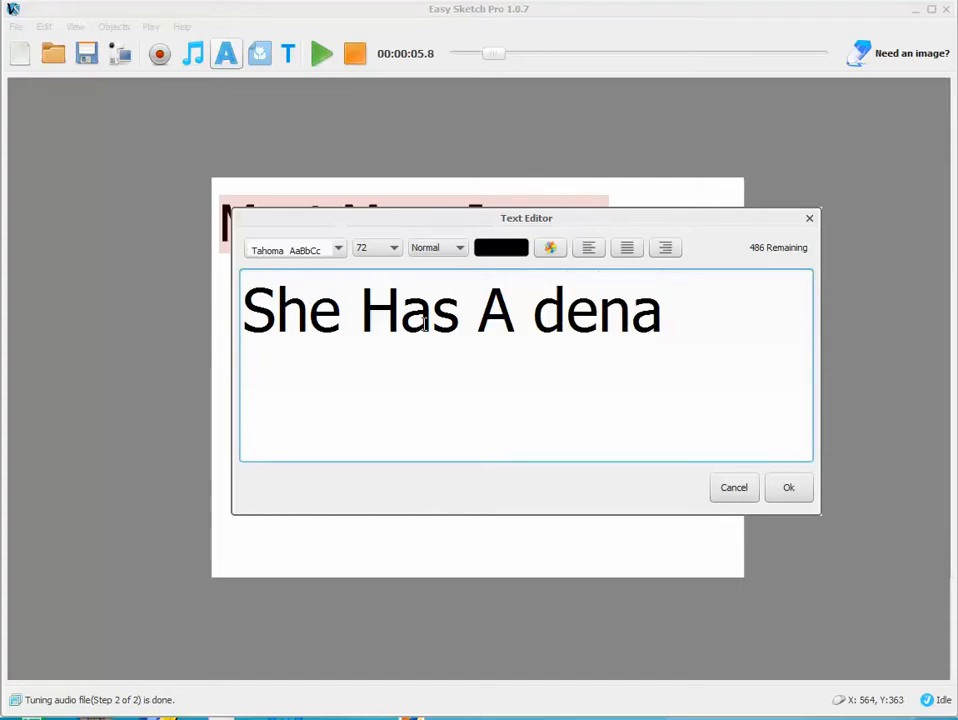
{"action": "key", "text": "BackSpace"}
{"action": "type", "text": "tal "}
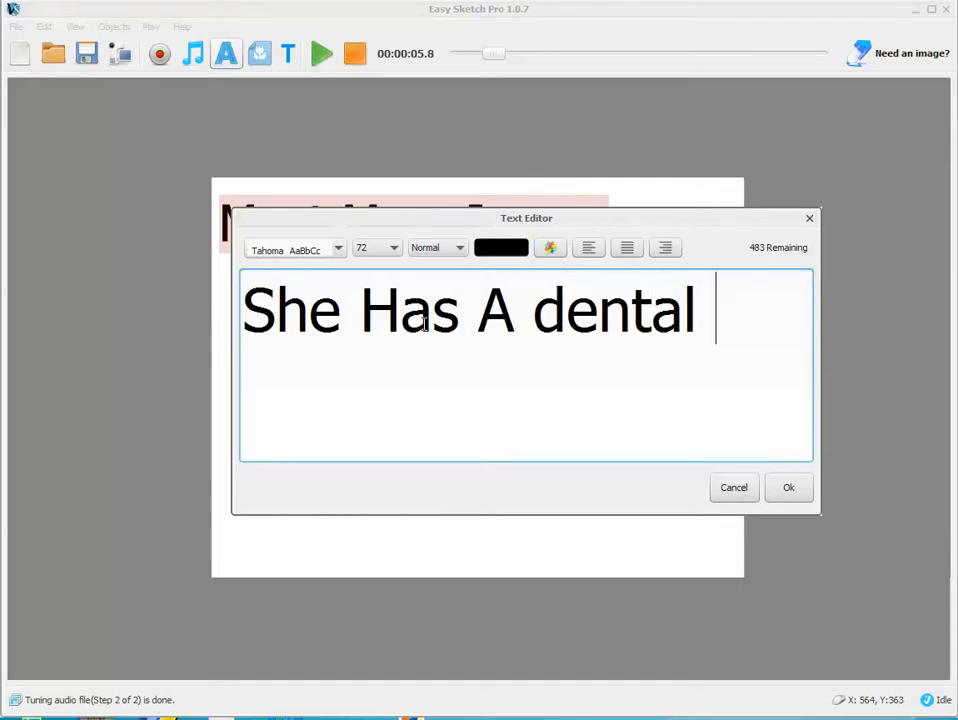
{"action": "type", "text": "Appointment"}
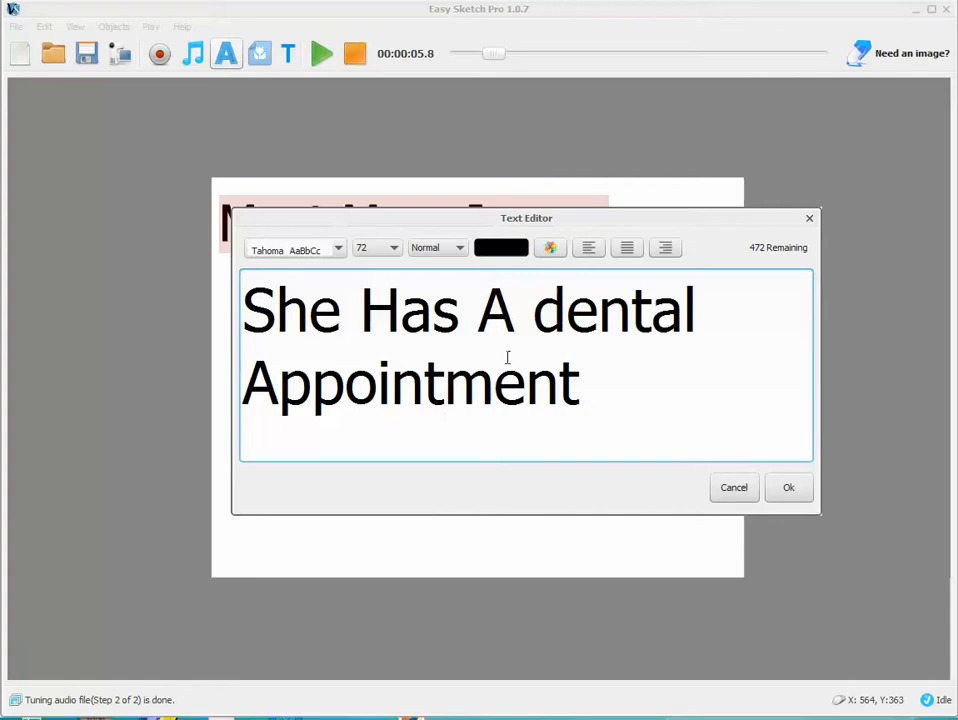
{"action": "left_click", "coordinate": [788, 488]}
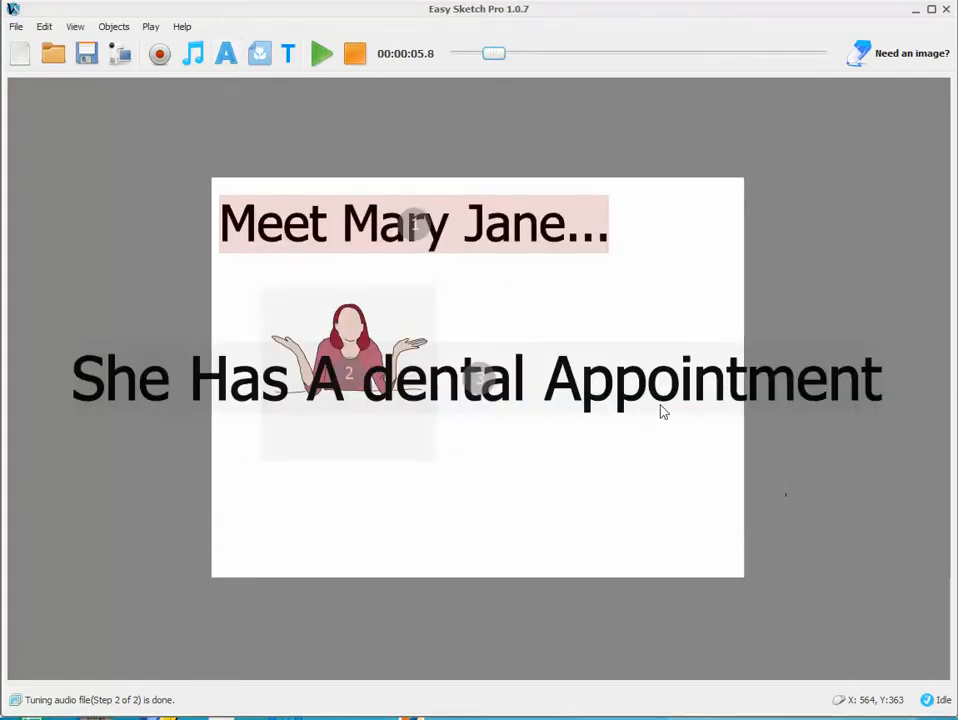
Shrink the "She Has A dental Appointment" text to fit inside the canvas and move it toward the lower right of the woman image
{"action": "left_click", "coordinate": [660, 378]}
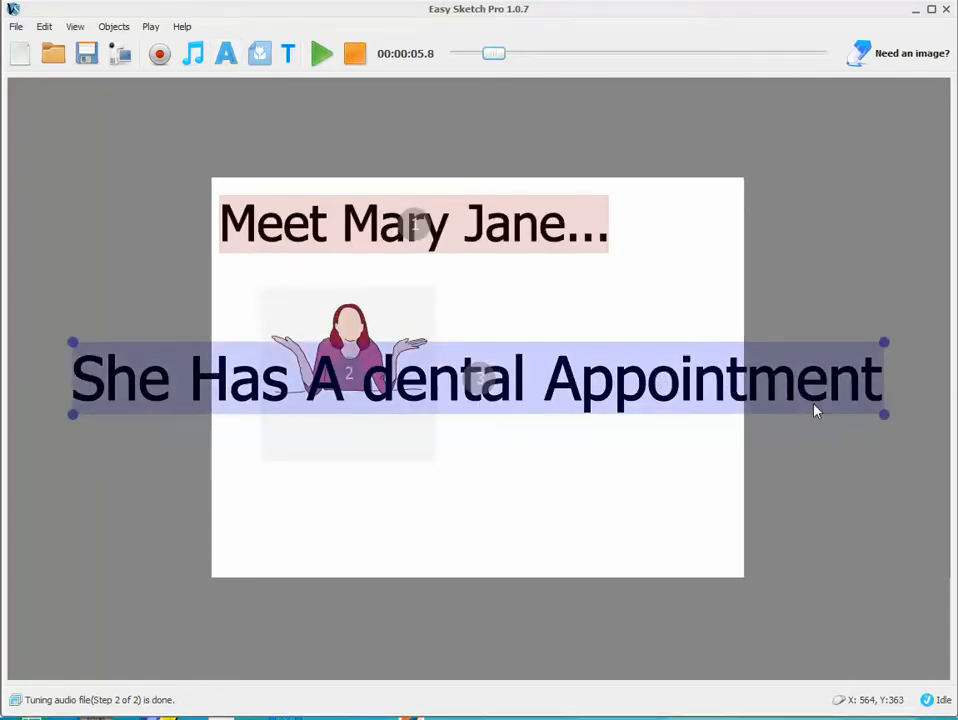
{"action": "left_click_drag", "start_coordinate": [886, 422], "coordinate": [655, 392]}
{"action": "left_click_drag", "start_coordinate": [586, 381], "coordinate": [635, 421]}
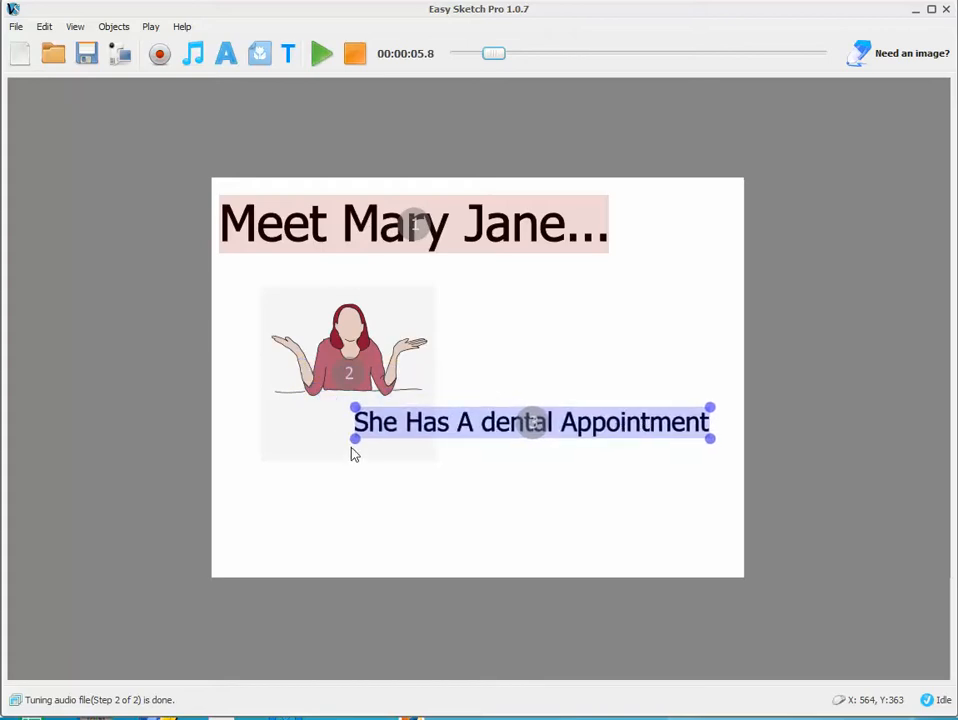